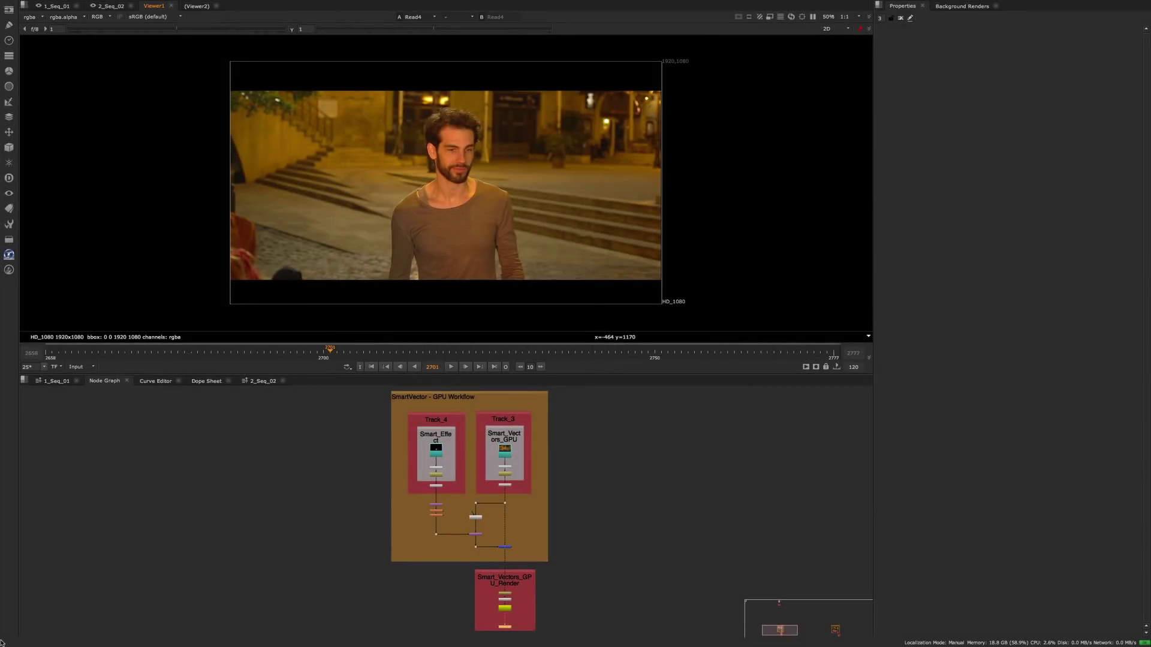
Open the properties of the SmartVector node in the GPU workflow to check its GPU and motion settings.
scroll(493, 522, up, 5)
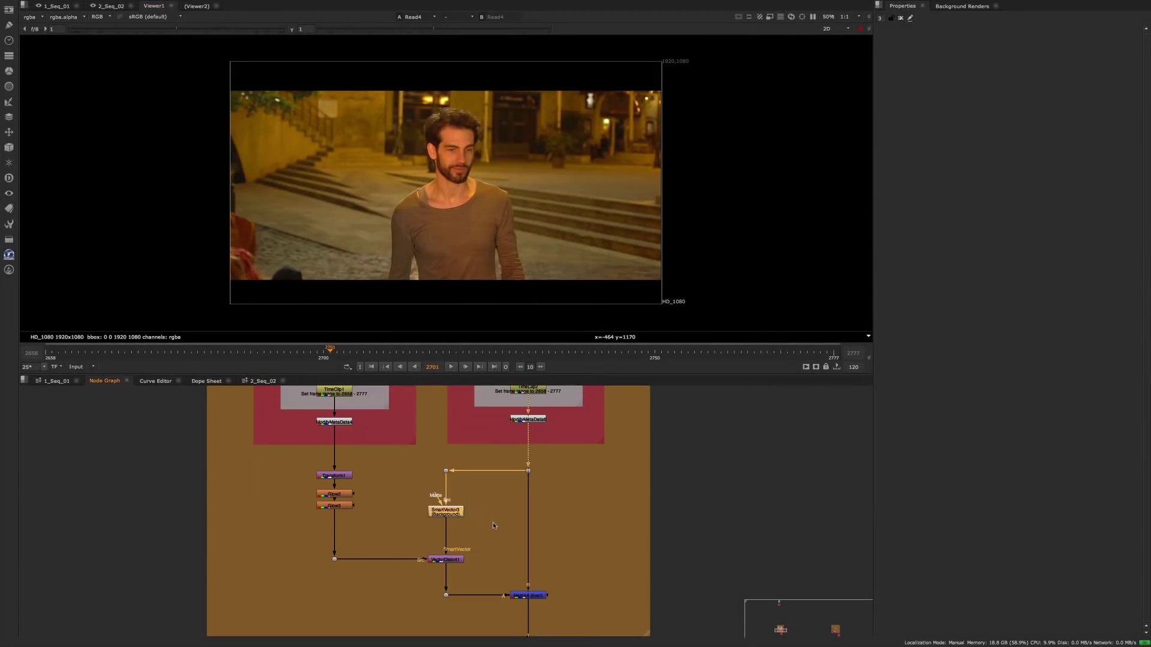
double_click(446, 512)
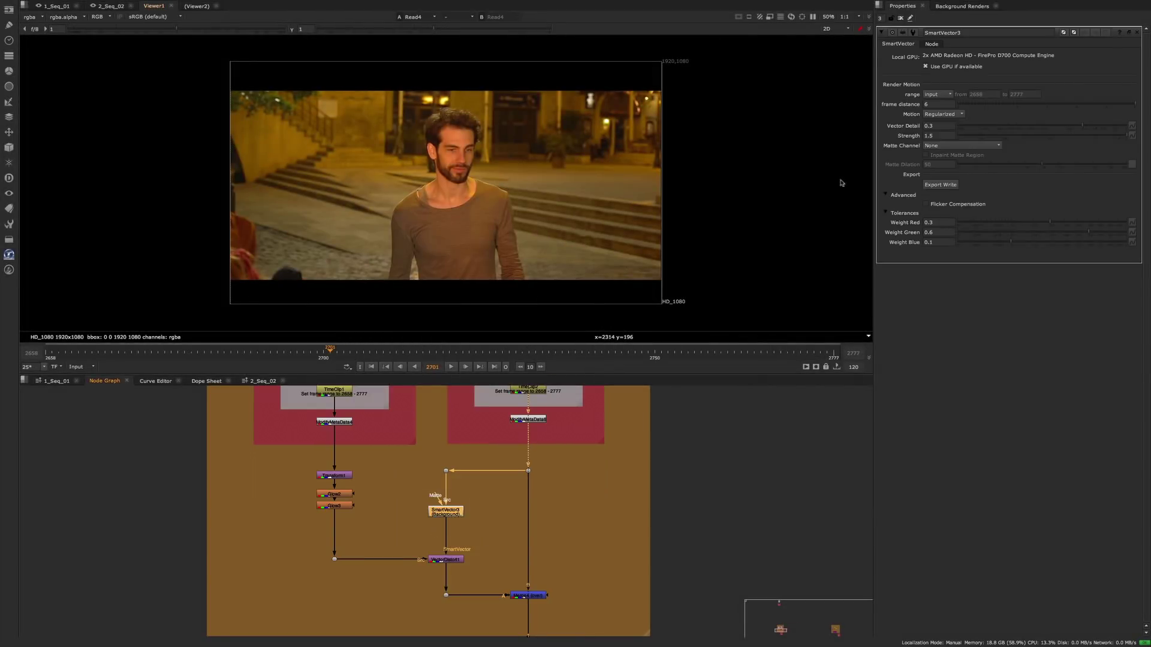
click(938, 70)
View the SmartVector node's smartvector_f01_v01 layer and play the sequence.
key(1)
click(42, 17)
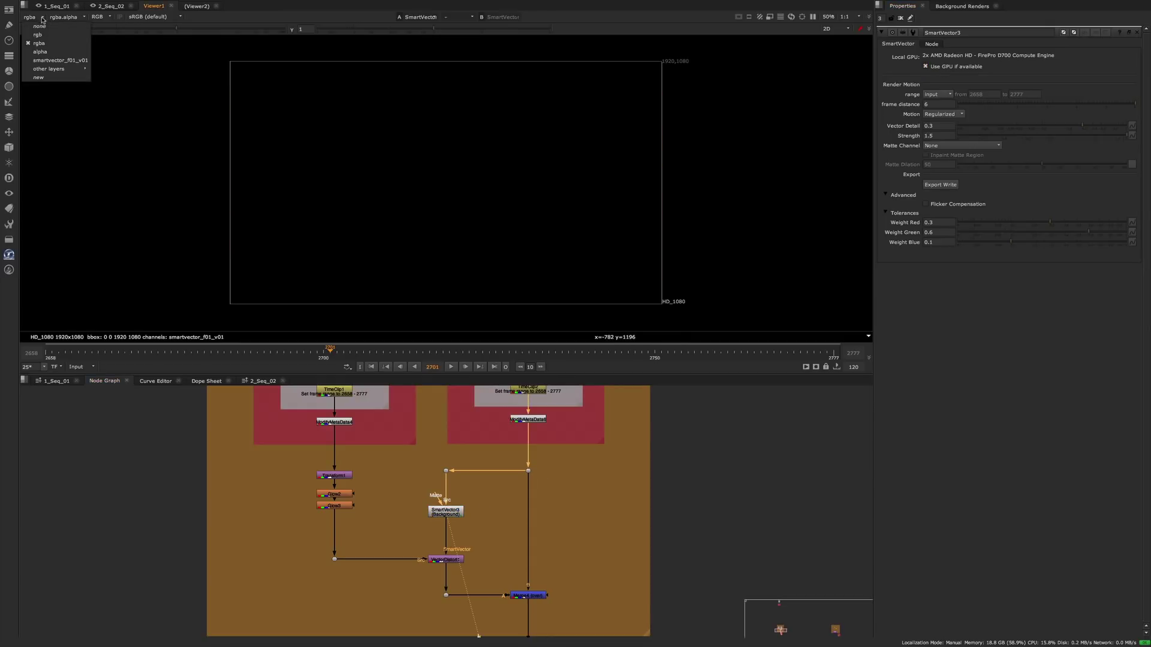
click(51, 60)
click(453, 367)
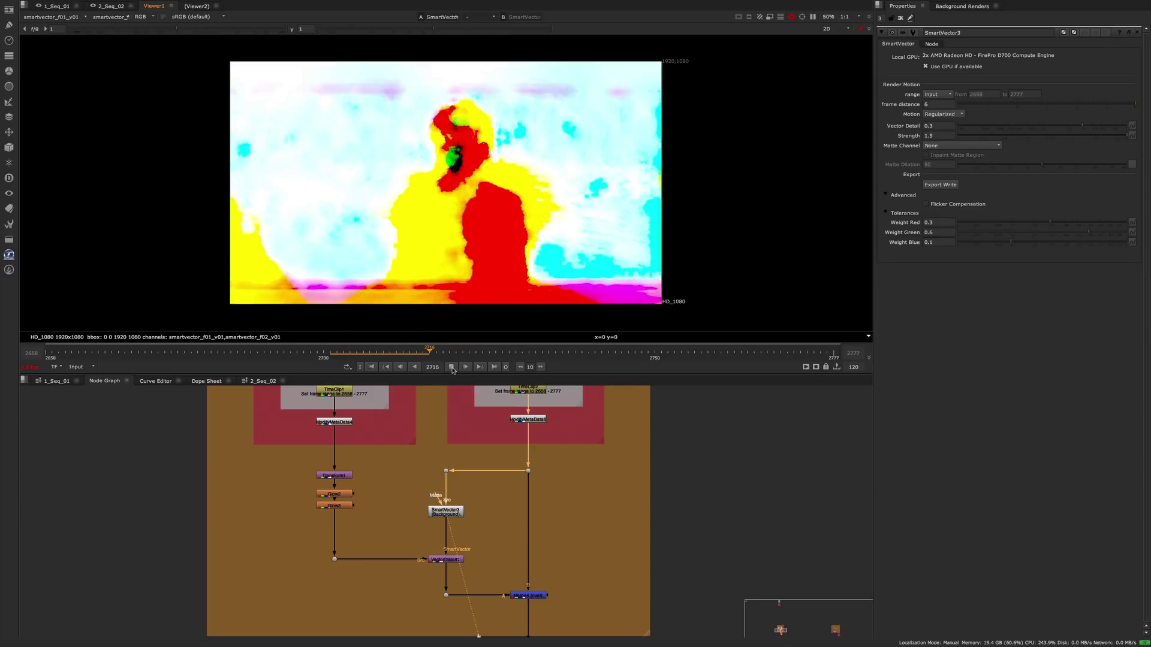
View the old SmartVector's distort result and the Car Mask roto, toggling the matte overlay on and off.
key(1)
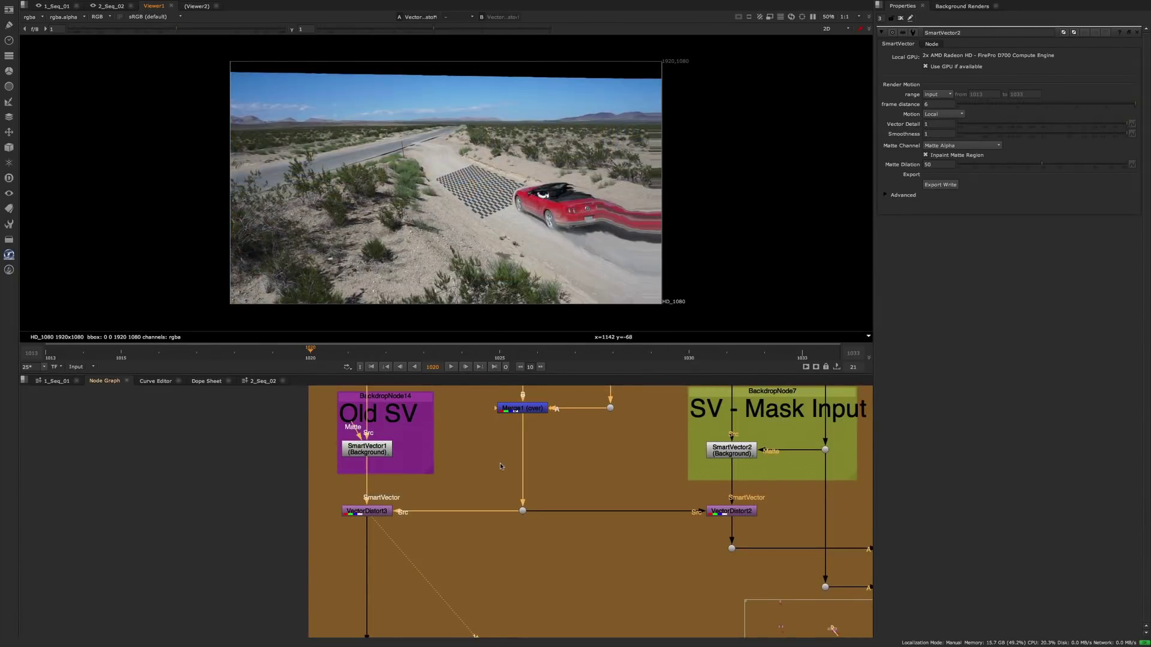
scroll(500, 463, down, 5)
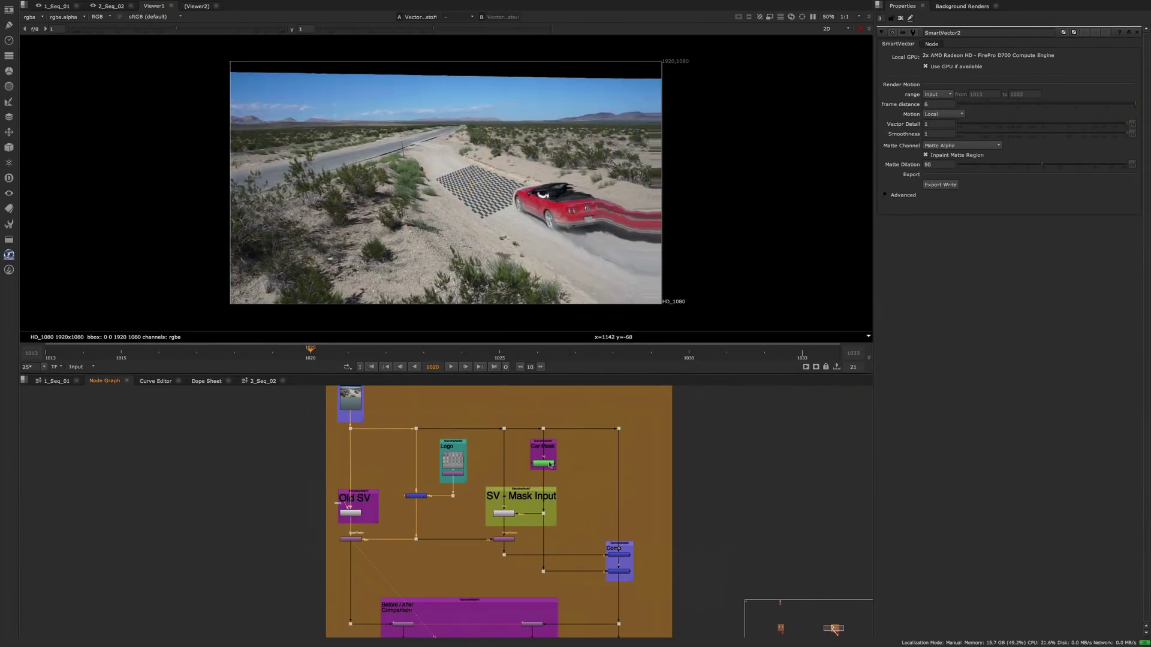
click(551, 465)
key(1)
key(m)
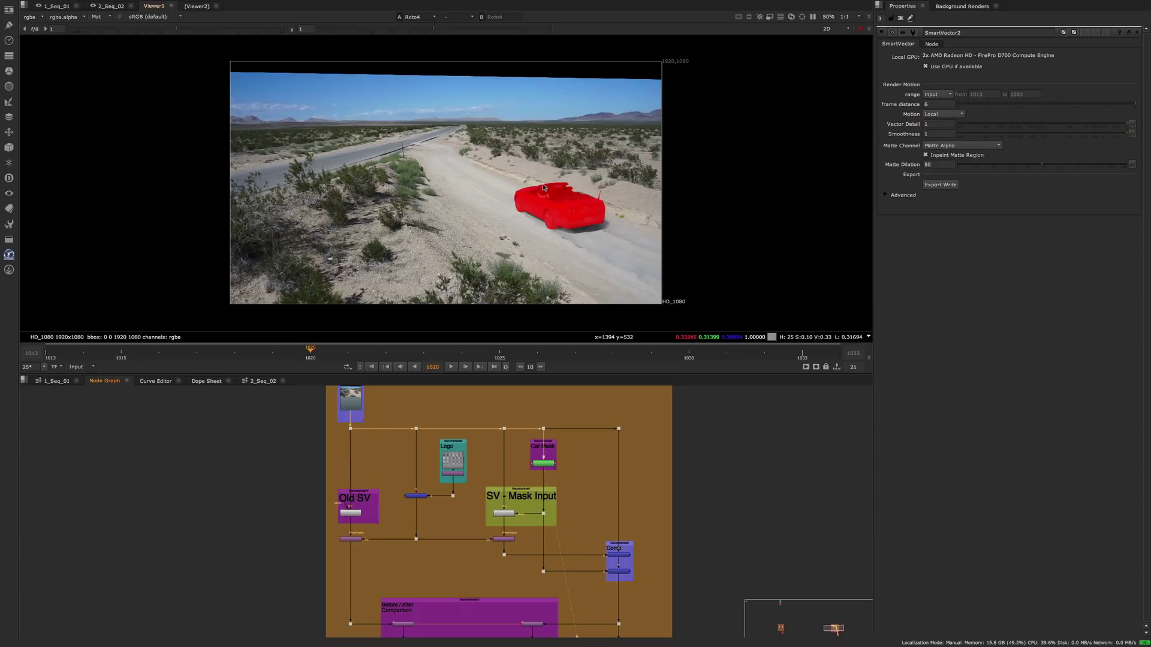
key(m)
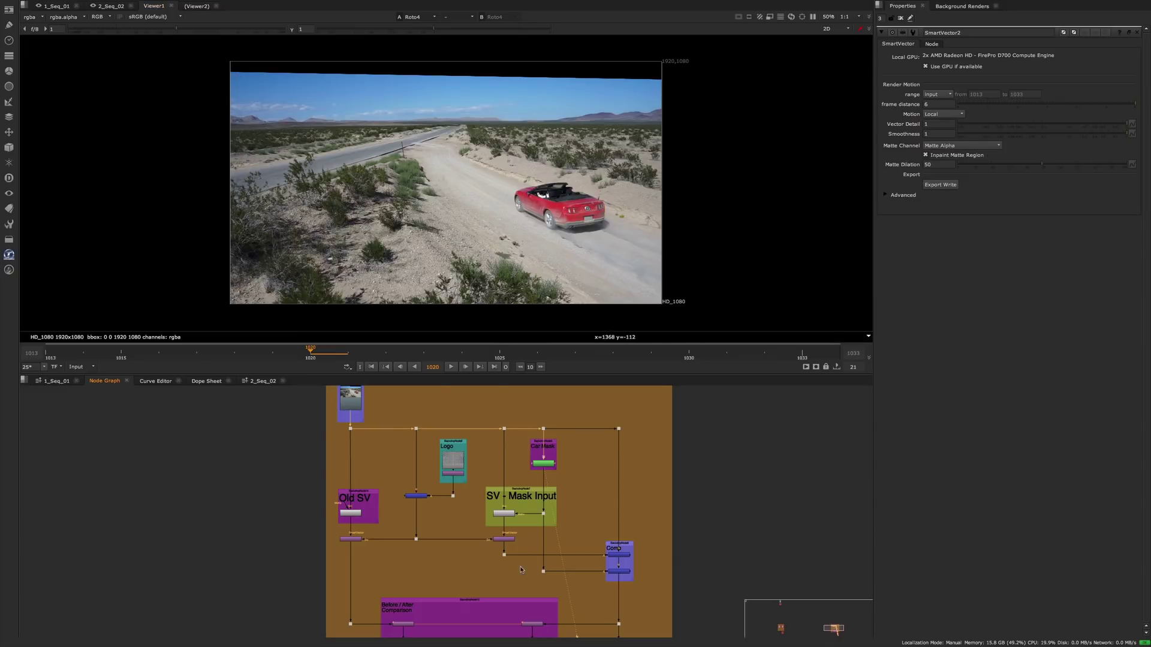
View the lower merge node in the Comp backdrop of the mask input workflow and go to frame 1025.
scroll(503, 536, up, 3)
click(503, 522)
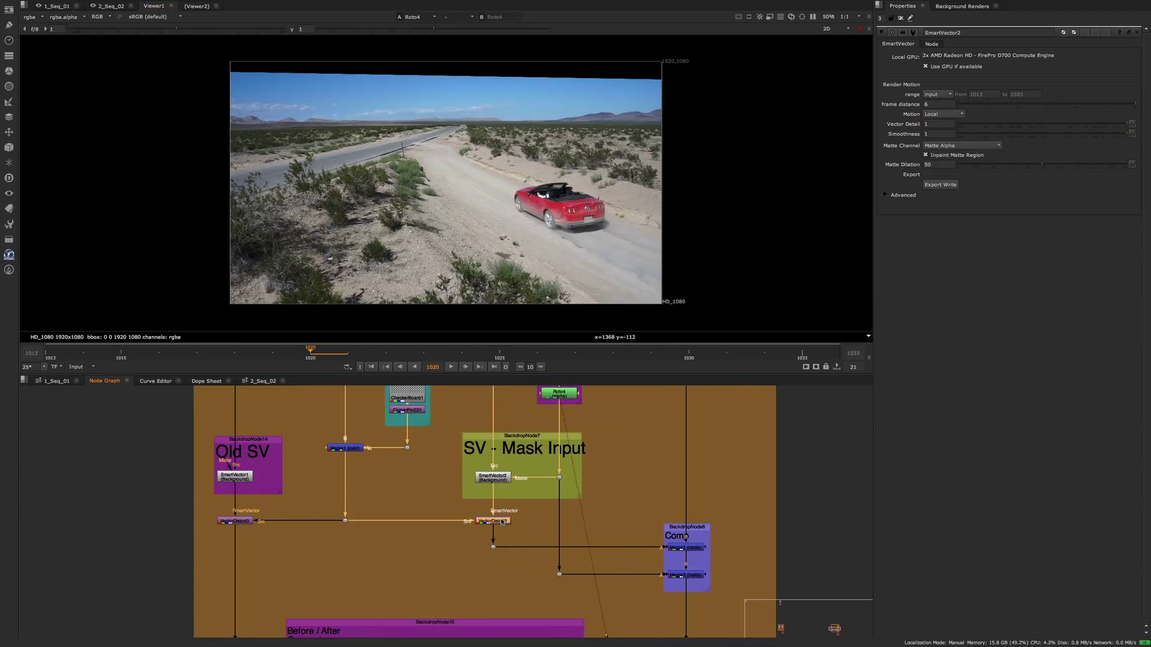
click(689, 574)
key(1)
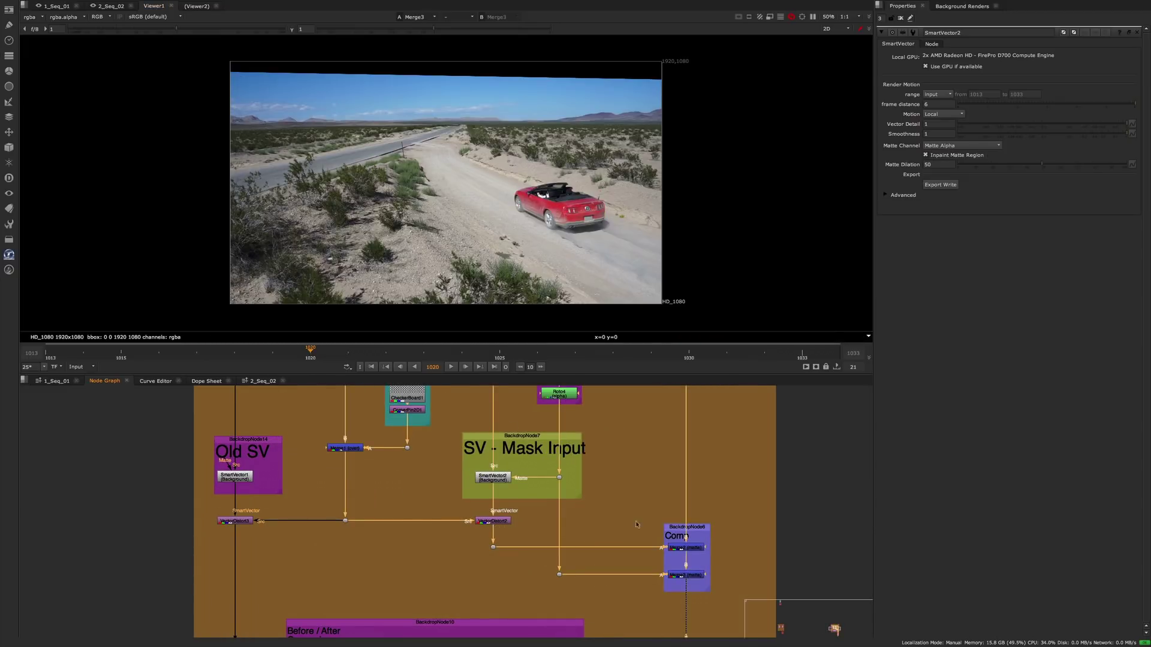
click(496, 351)
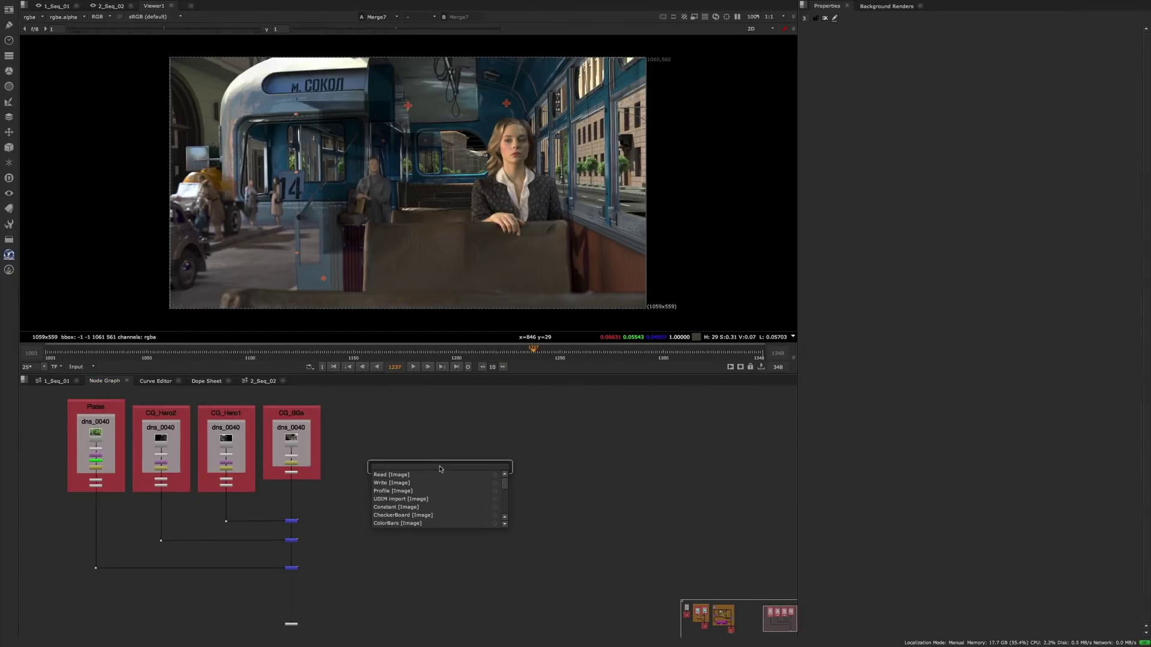
Search the node list for "col" and "dea", clearing the search text after each.
text(col)
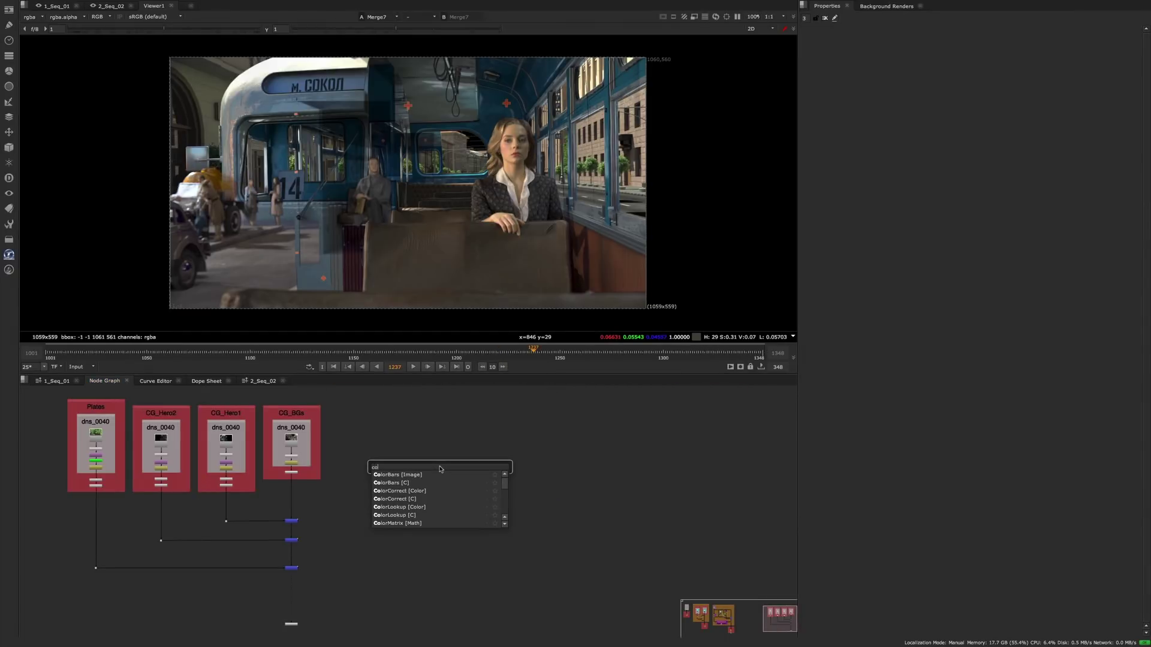
key(BackSpace)
key(BackSpace)
key(BackSpace)
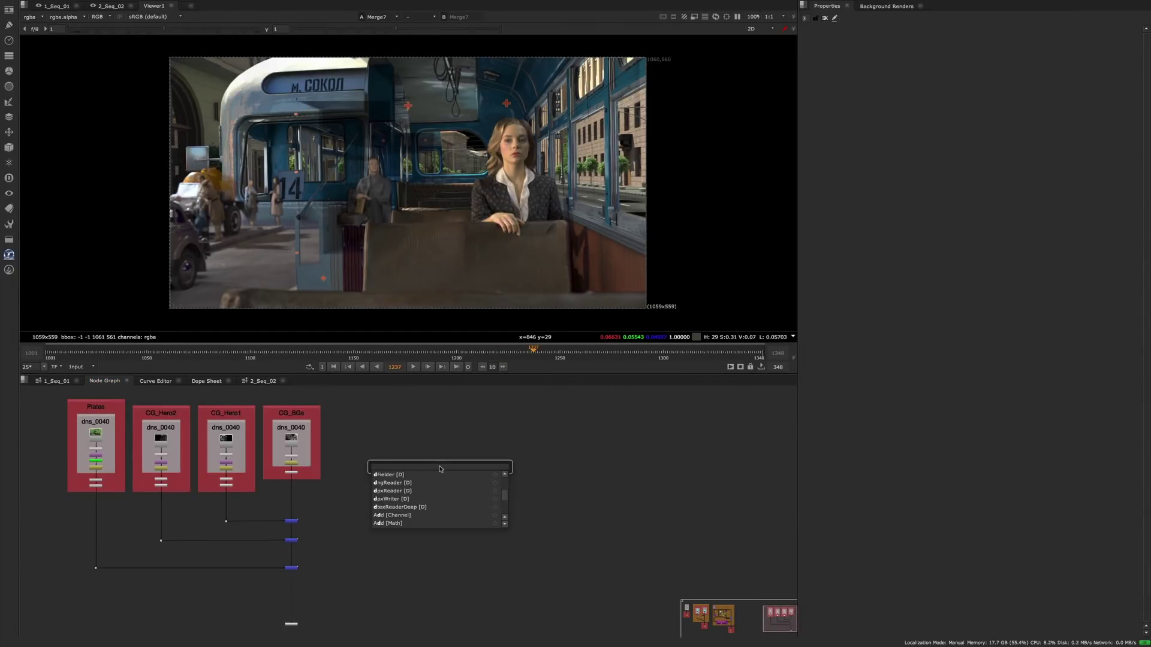
text(dea)
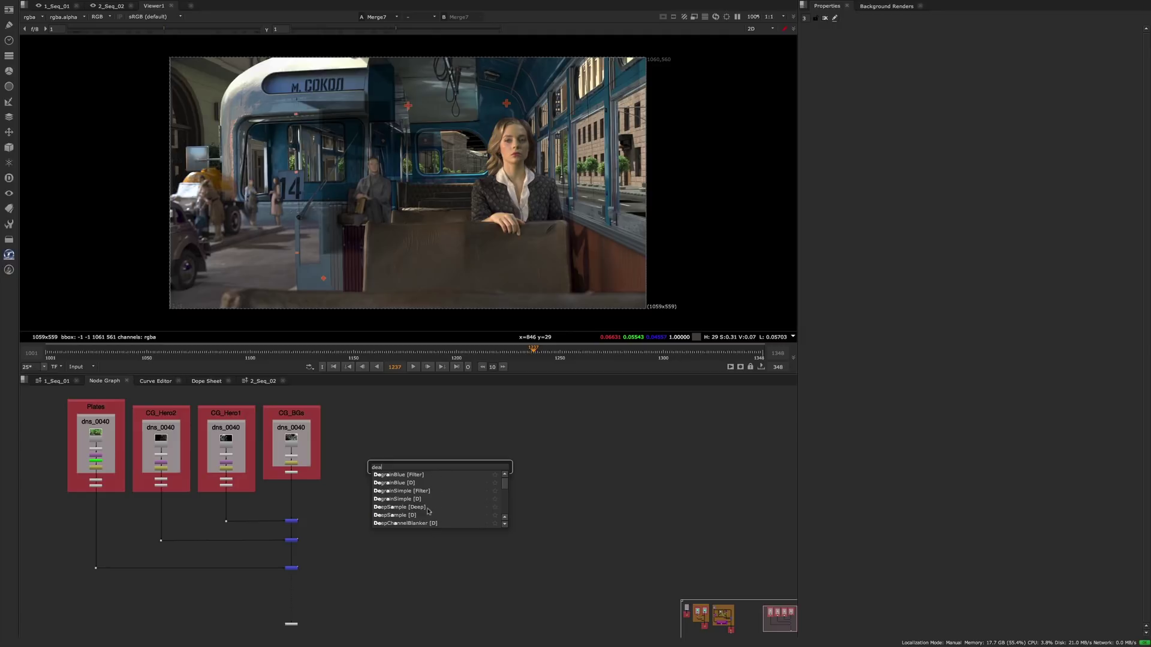
key(BackSpace)
text(l)
key(BackSpace)
key(BackSpace)
key(BackSpace)
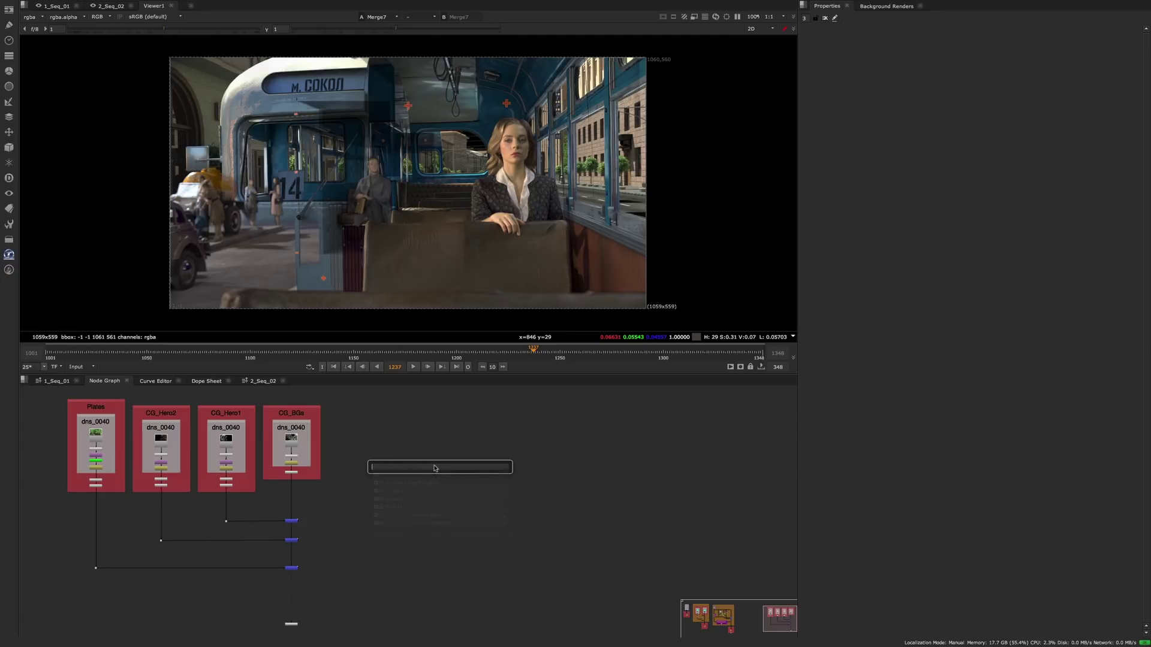
Search the node list for "DM", clear it and search for "deep".
text(DM)
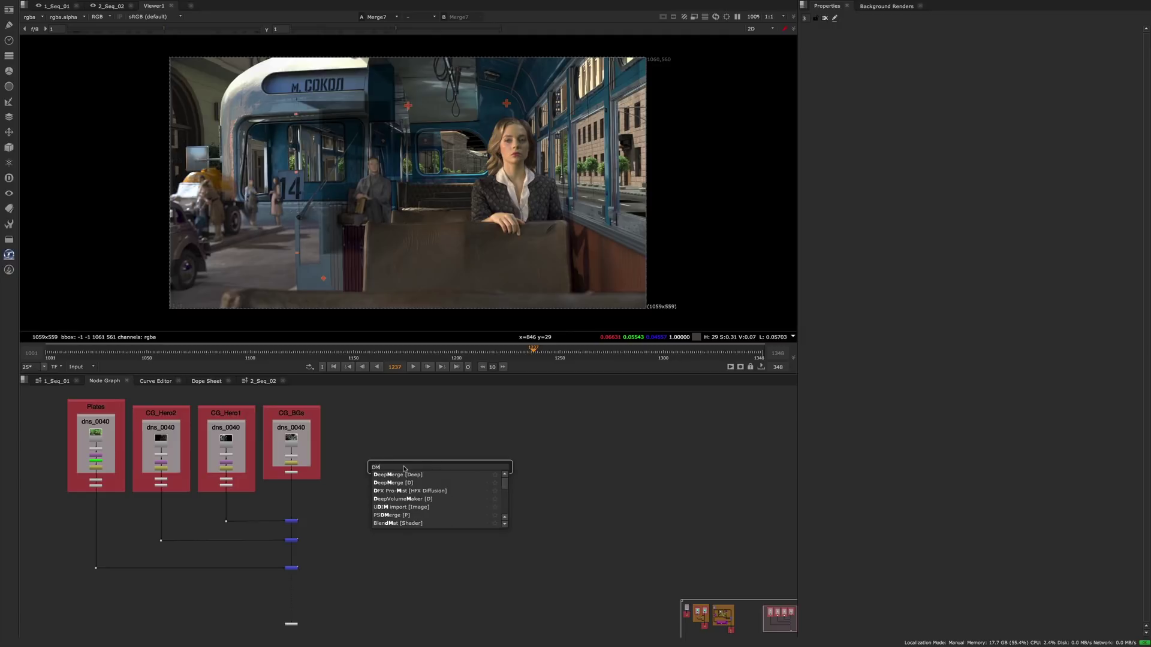
key(BackSpace)
key(BackSpace)
text(deep)
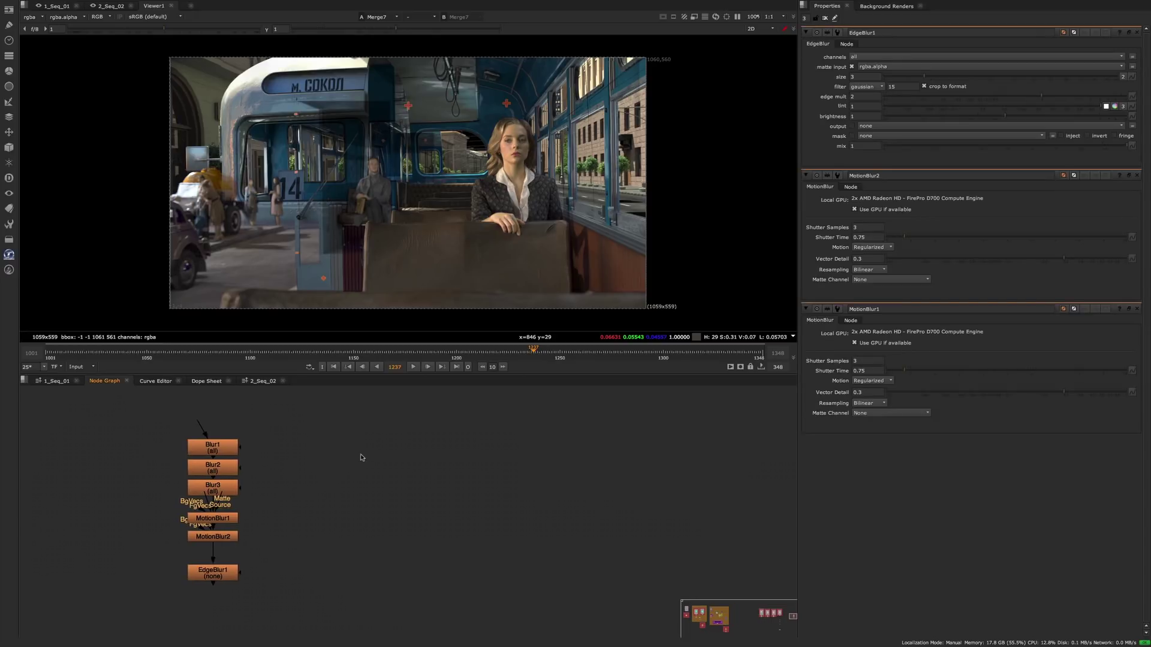
Search the node list for "blur", close it in the empty graph area and repeat the search.
key(Tab)
text(blur)
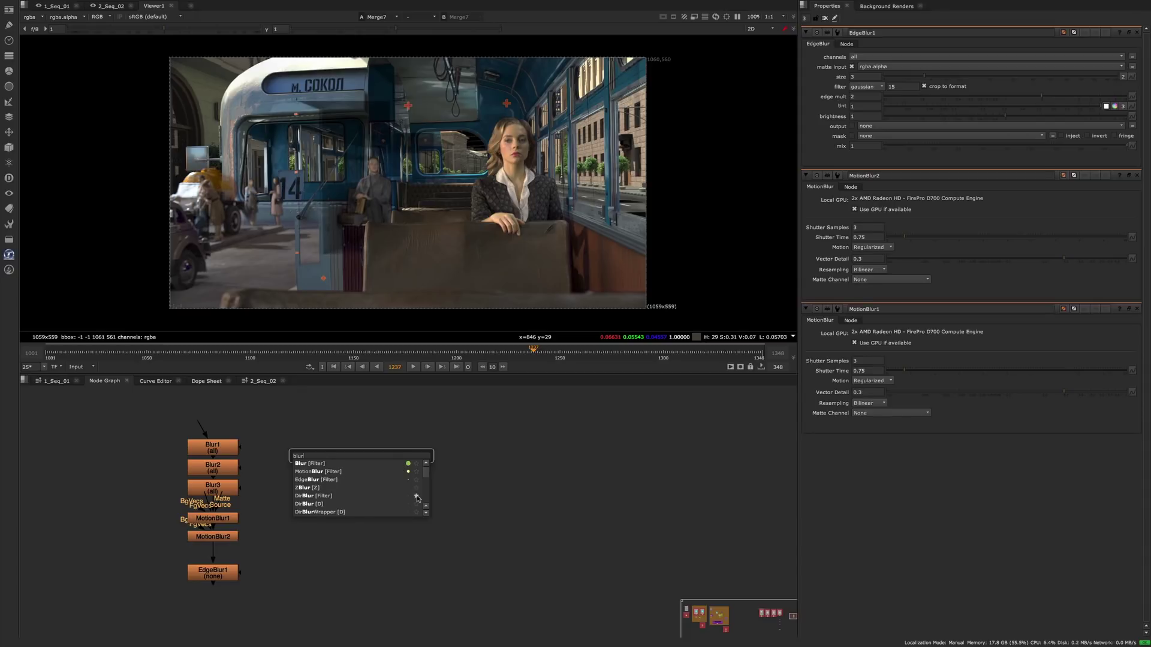
click(453, 494)
key(Tab)
text(blur)
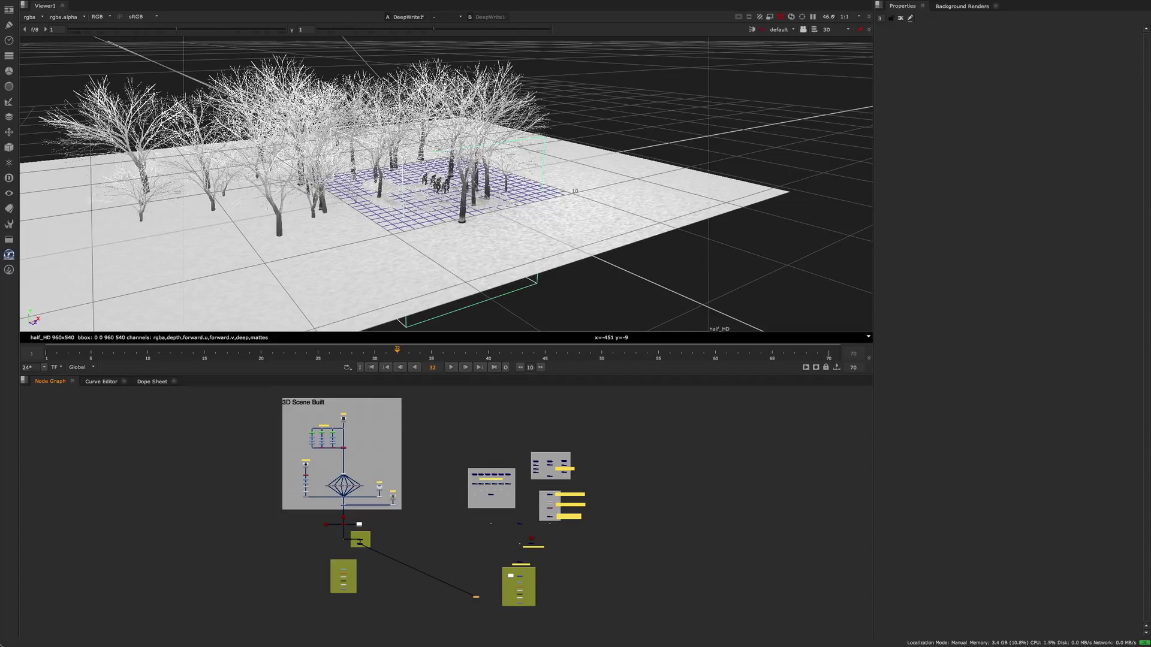
Examine the snowy forest 3D scene and its node tree down to the Write-Out Deep backdrop.
scroll(360, 264, up, 6)
middle_drag(426, 240, 480, 191)
scroll(347, 474, up, 7)
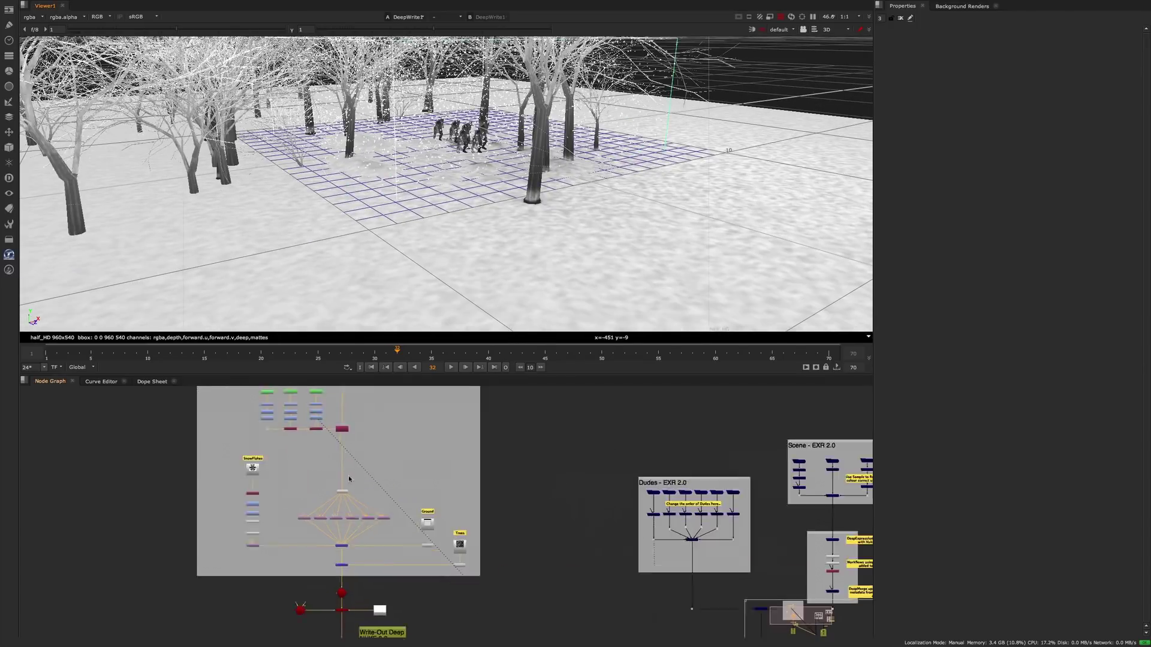
middle_drag(349, 481, 353, 413)
middle_drag(393, 558, 398, 387)
scroll(419, 499, up, 4)
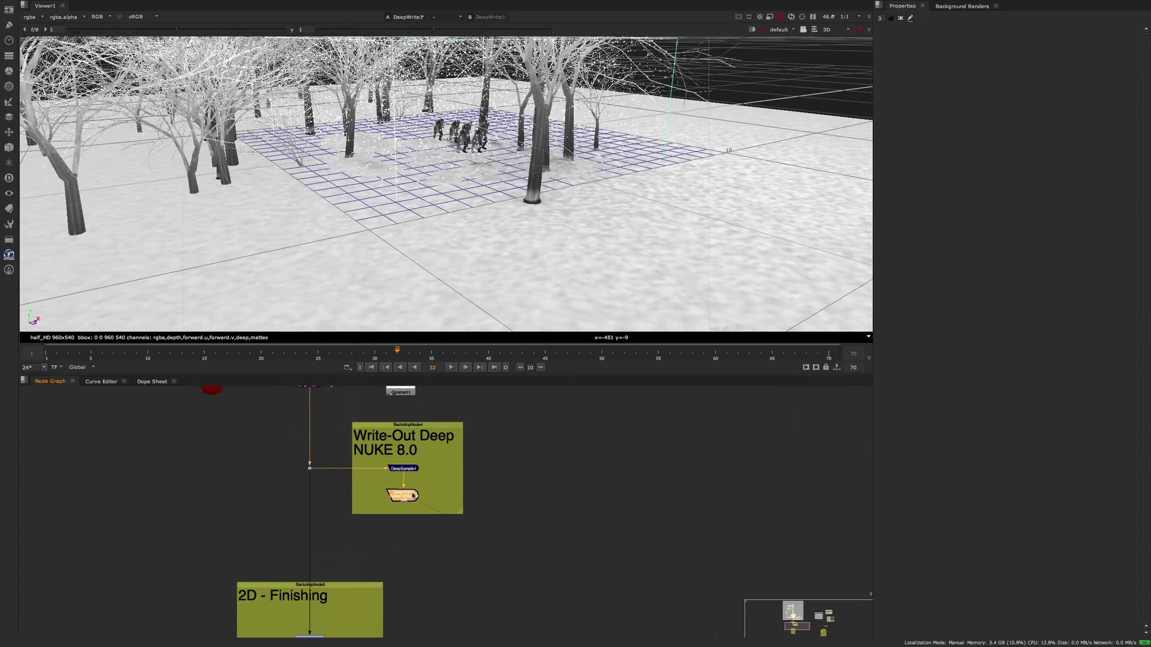
Switch the viewer to 2D and examine the annotated deep compositing nodes in BackdropNode7.
key(Tab)
scroll(455, 524, down, 6)
middle_drag(439, 539, 132, 627)
scroll(539, 462, up, 4)
middle_drag(579, 501, 409, 494)
drag(375, 461, 704, 633)
scroll(470, 557, up, 5)
middle_drag(468, 555, 438, 576)
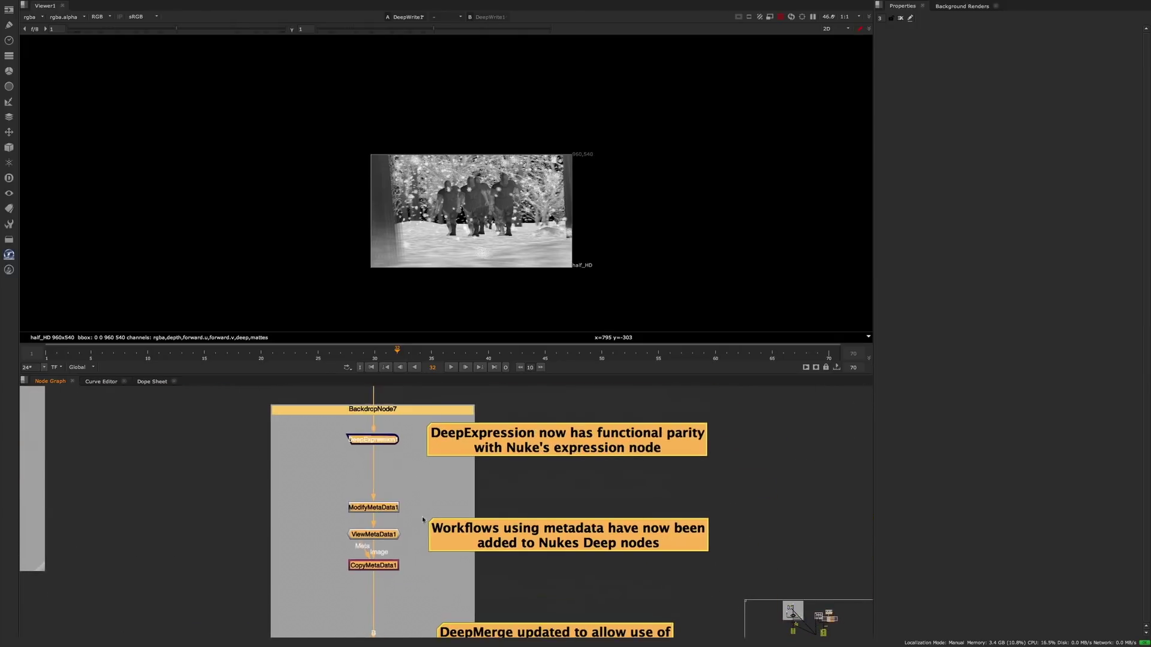
Select the DeepExpression node to inspect it.
click(422, 520)
click(387, 442)
drag(387, 443, 386, 447)
click(442, 465)
middle_drag(466, 490, 463, 441)
Open the properties of the ModifyMetaData1, ViewMetaData1, CopyMetaData1 and DeepMerge4 nodes.
double_click(388, 459)
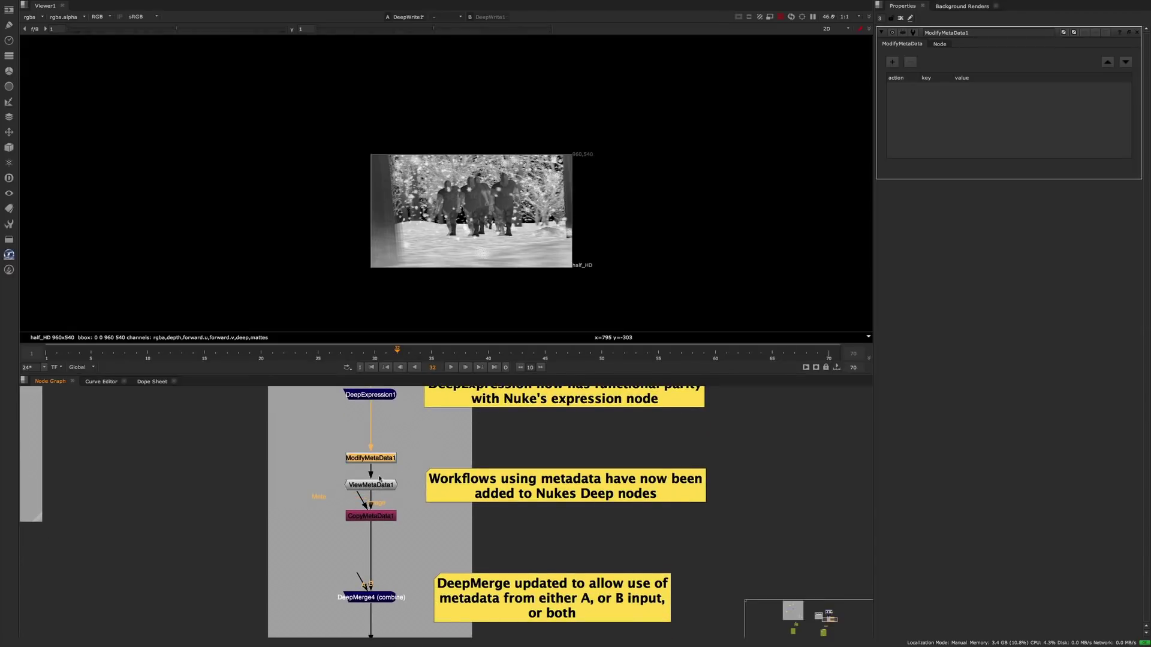
double_click(377, 482)
scroll(399, 511, down, 1)
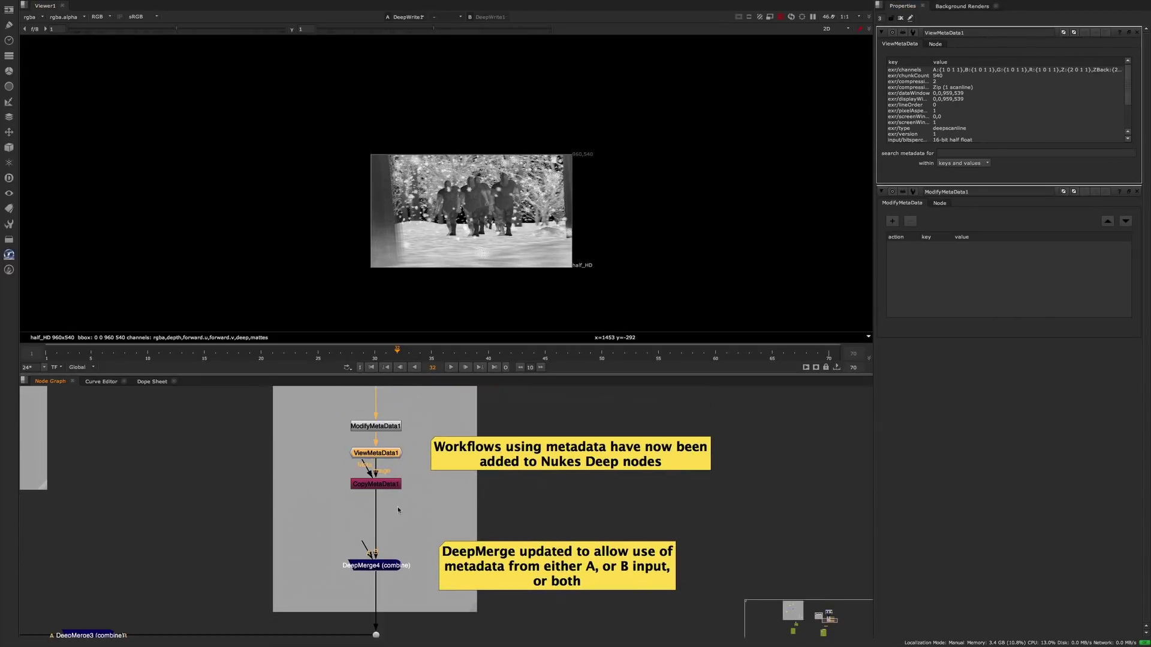
double_click(376, 484)
scroll(427, 527, down, 1)
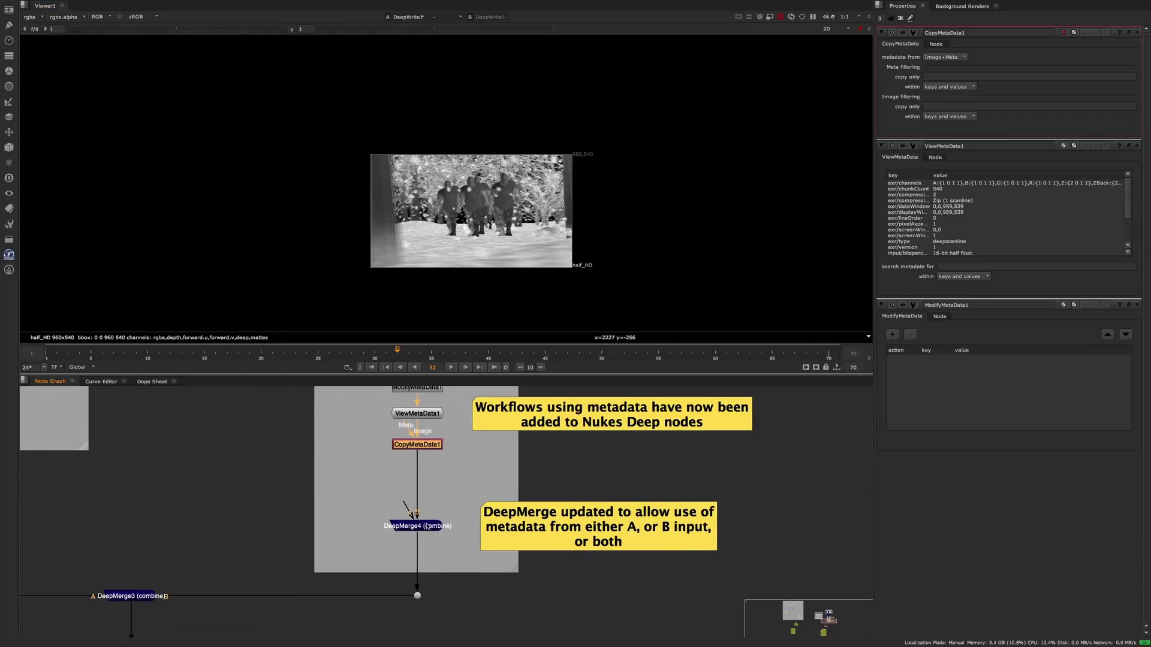
double_click(428, 527)
click(947, 86)
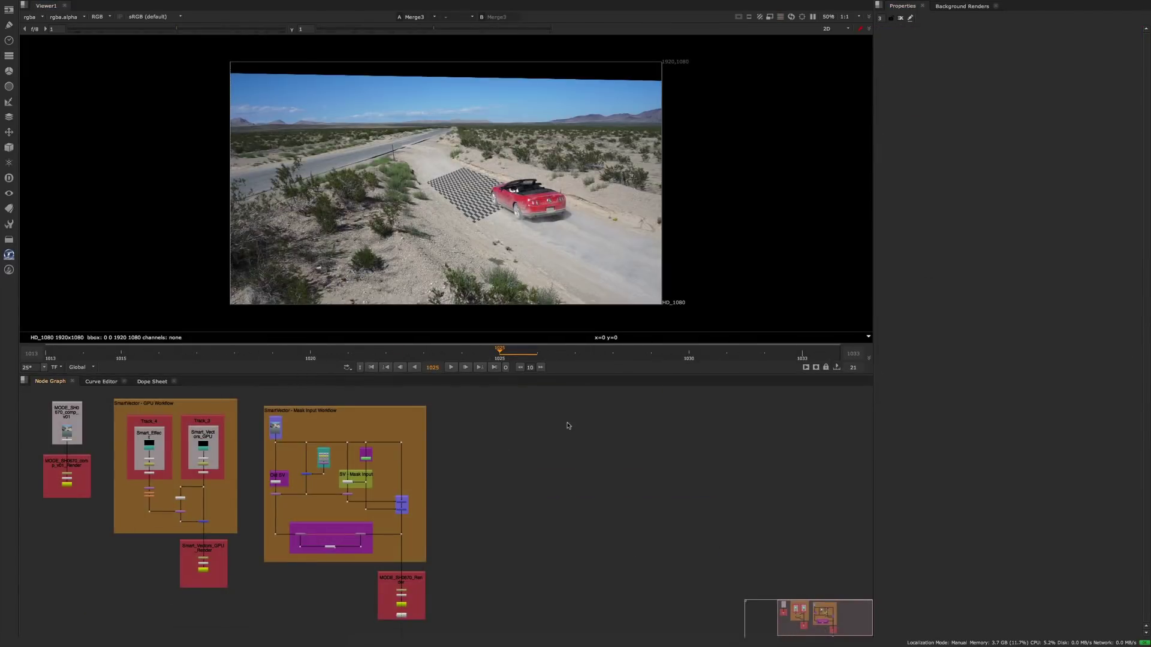
Read in the clip M002C001_161207_R00H.mxf from the ArriRaw footage folder and display it in the viewer.
key(r)
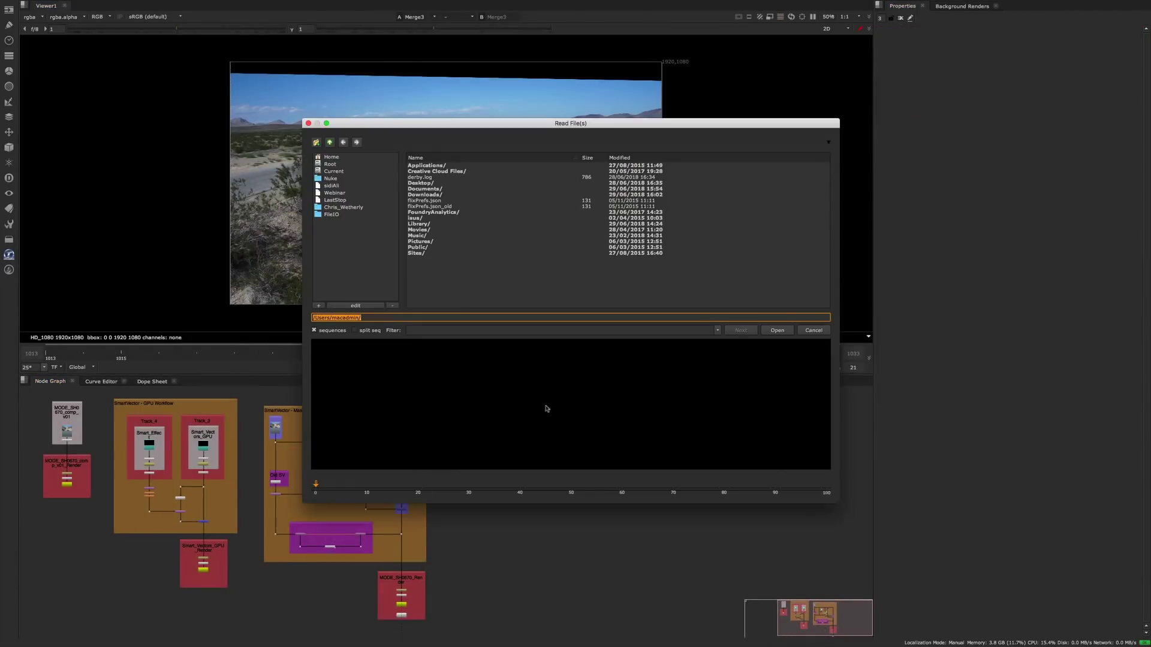
click(343, 206)
double_click(426, 183)
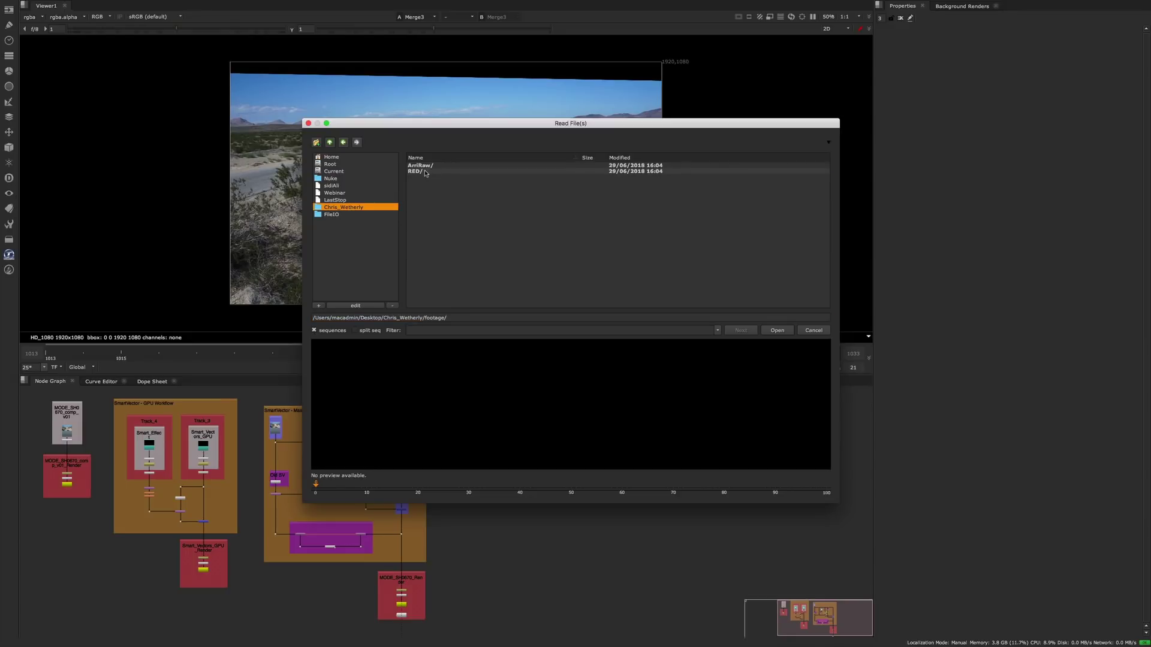
click(424, 166)
double_click(425, 166)
double_click(464, 166)
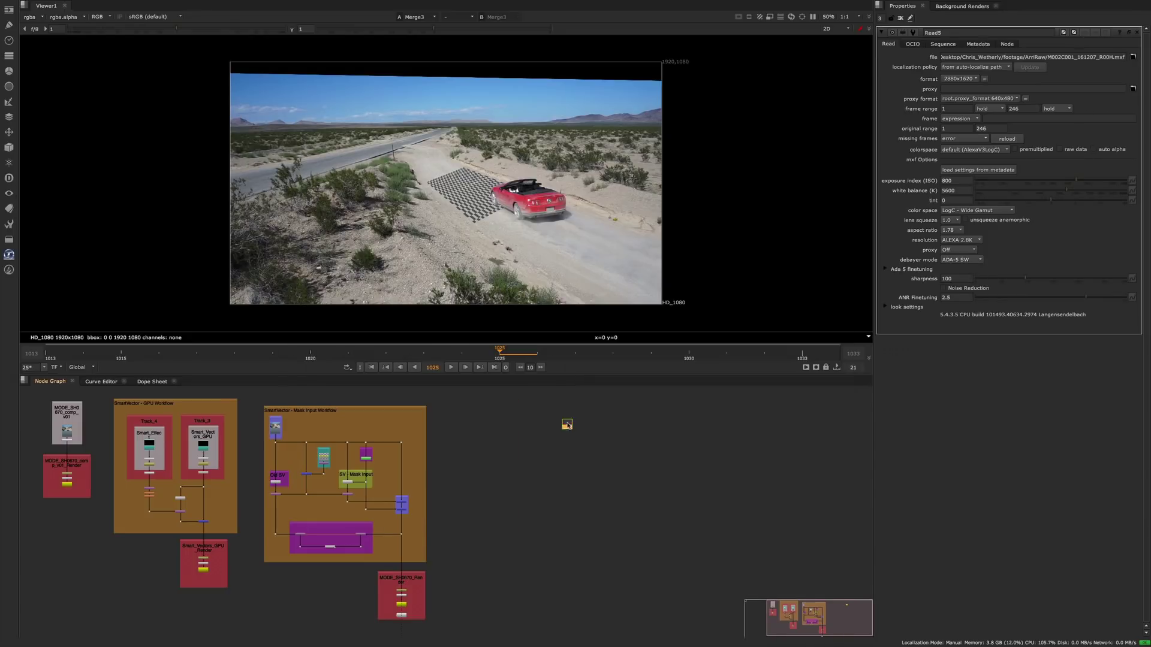
key(f)
drag(446, 519, 318, 480)
key(1)
Read in the clip H001_C001_1215VG_001.R3D from the RED footage folder and display it in the viewer.
key(r)
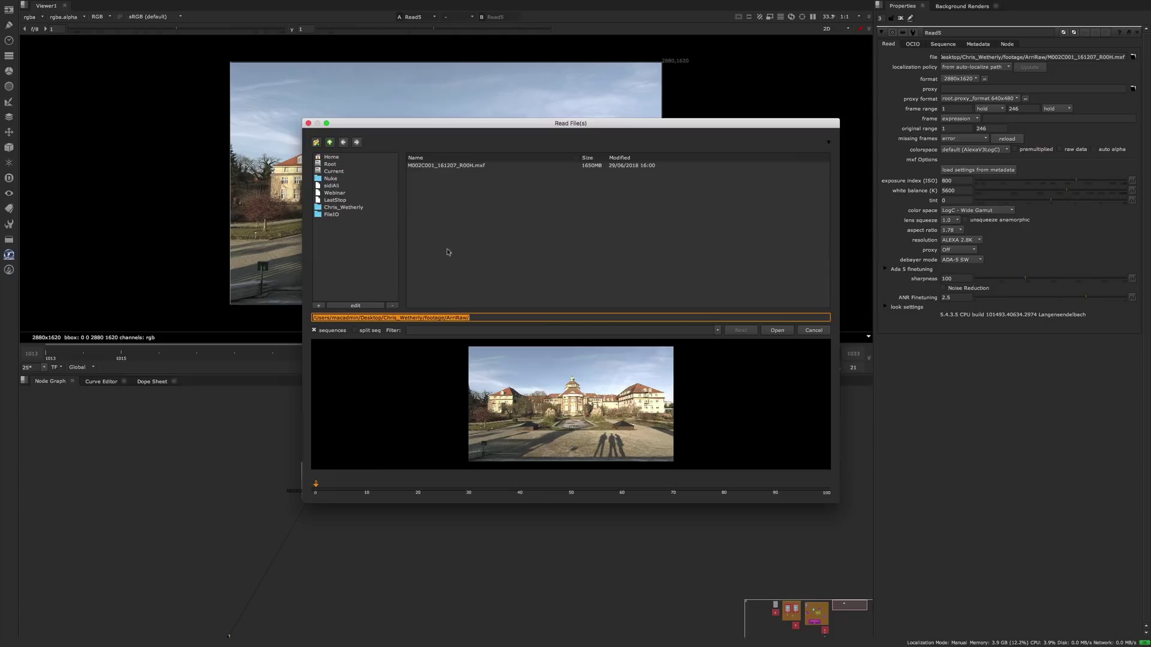
click(329, 142)
double_click(415, 171)
double_click(435, 167)
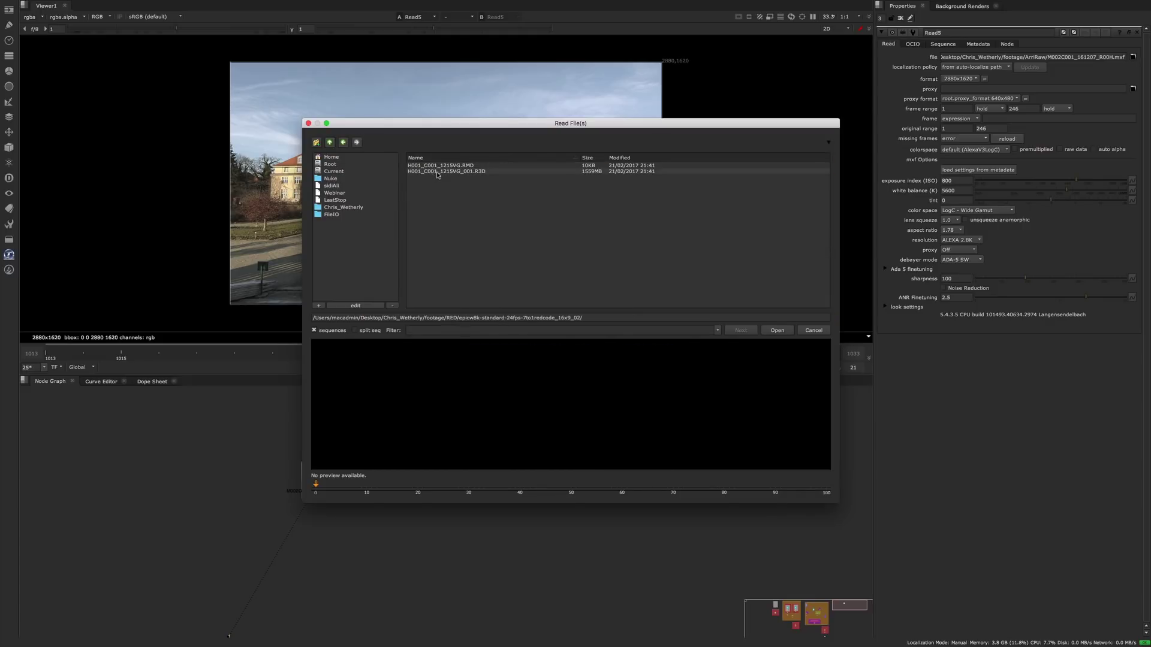
double_click(446, 172)
key(1)
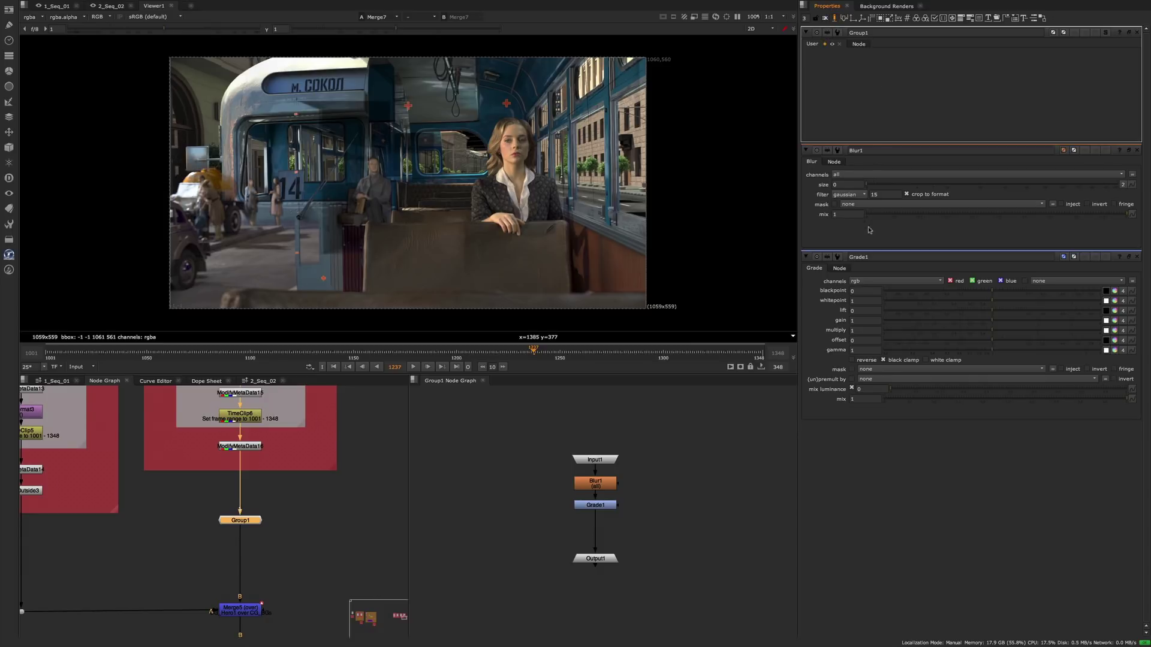
Expose Blur1's size and Grade1's channels, blackpoint, whitepoint and gain on Group1, removing the extra knobs below gain.
ctrl+drag(820, 185, 835, 90)
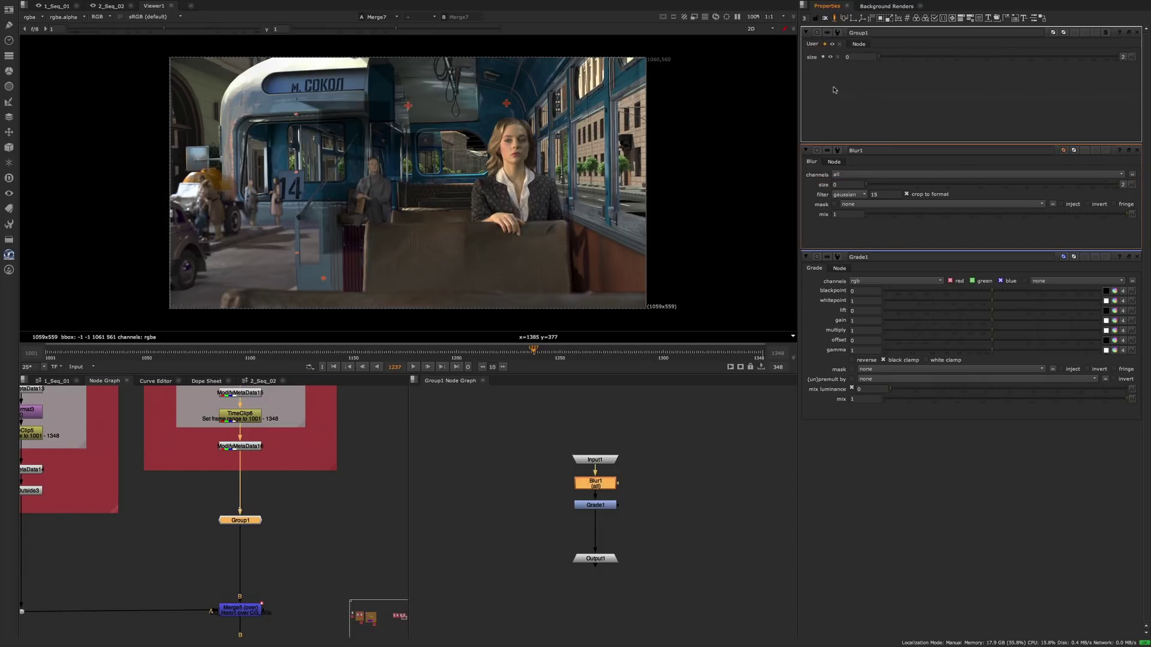
drag(810, 278, 838, 116)
ctrl+drag(841, 322, 847, 104)
ctrl+click(839, 342)
ctrl+click(838, 352)
click(866, 116)
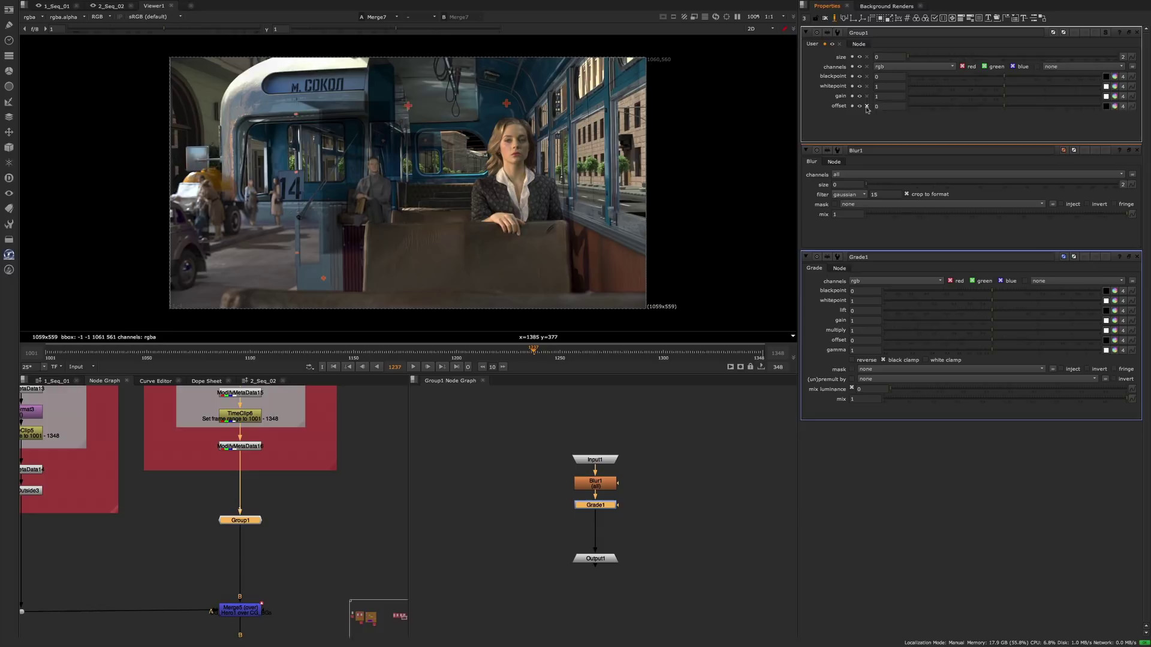
click(866, 107)
click(866, 97)
ctrl+click(834, 88)
ctrl+click(835, 79)
drag(835, 79, 811, 130)
key(ctrl+z)
key(ctrl+z)
Add an RGBA Color knob to Group1 below the gain control.
drag(925, 20, 887, 111)
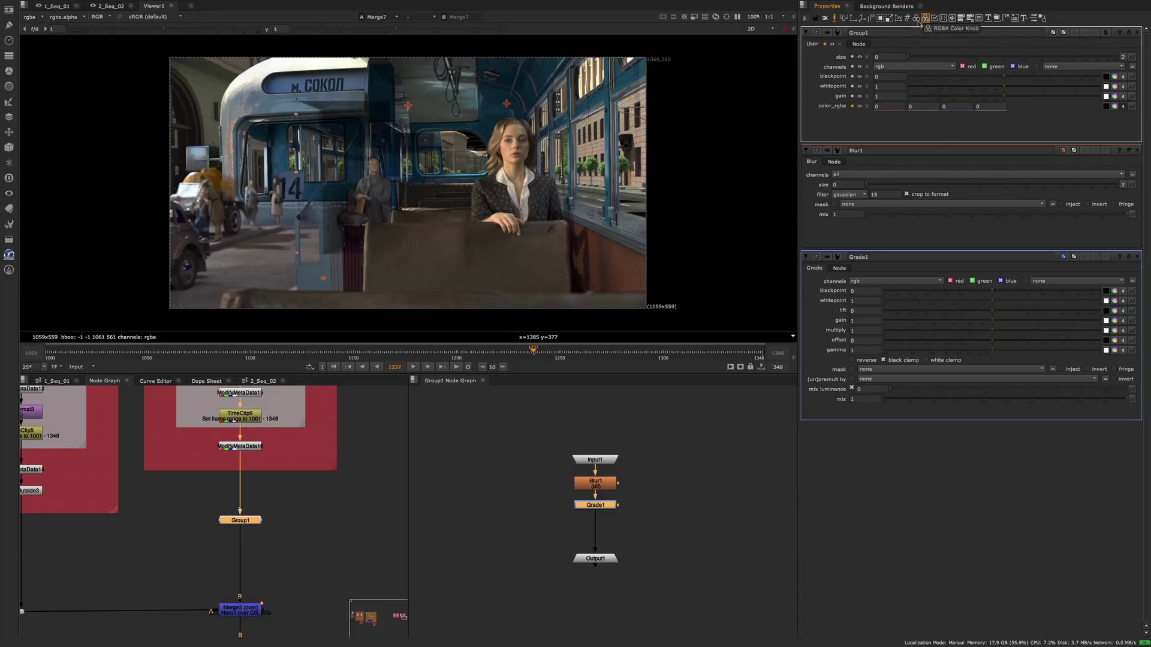
Add a Boolean knob below color_rgba on Group1 and add a new tab knob.
drag(934, 19, 882, 113)
drag(907, 19, 938, 121)
drag(1007, 19, 900, 105)
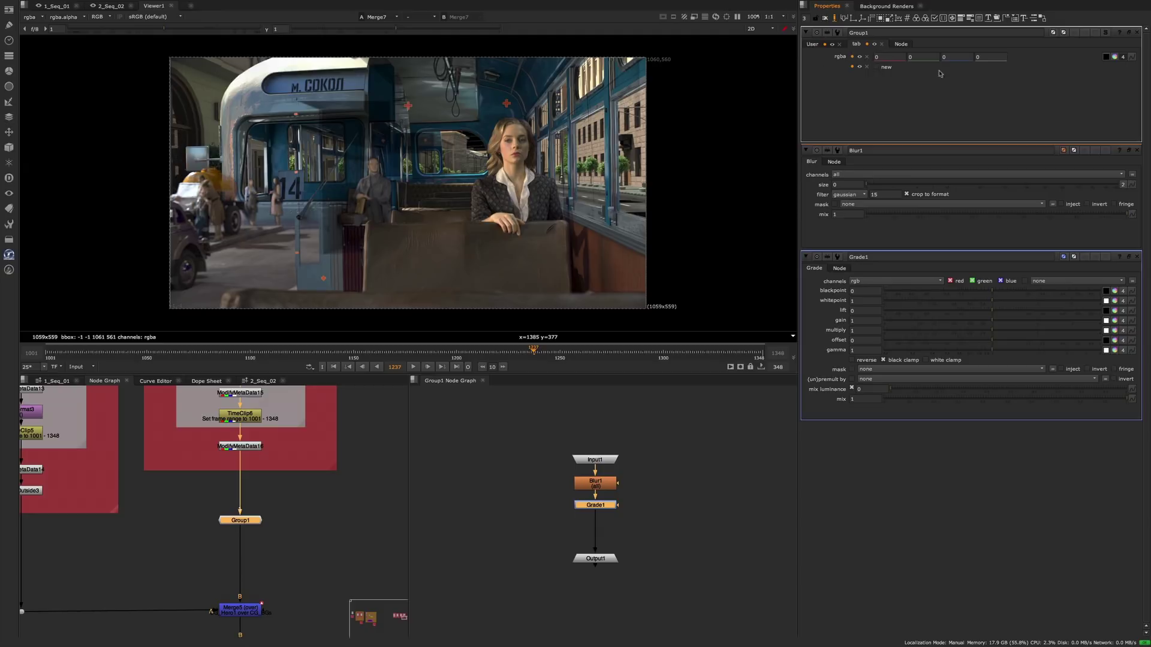
drag(1007, 20, 922, 47)
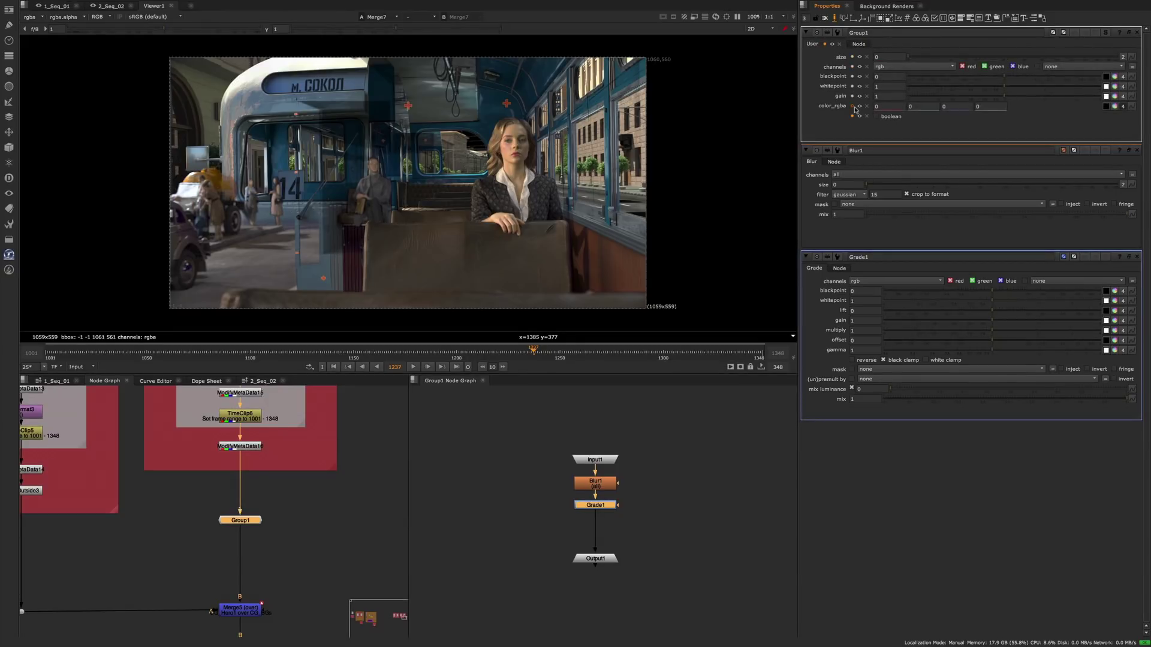
Set the label of Group1's color_rgba knob to rgba and open the boolean knob's settings.
click(853, 107)
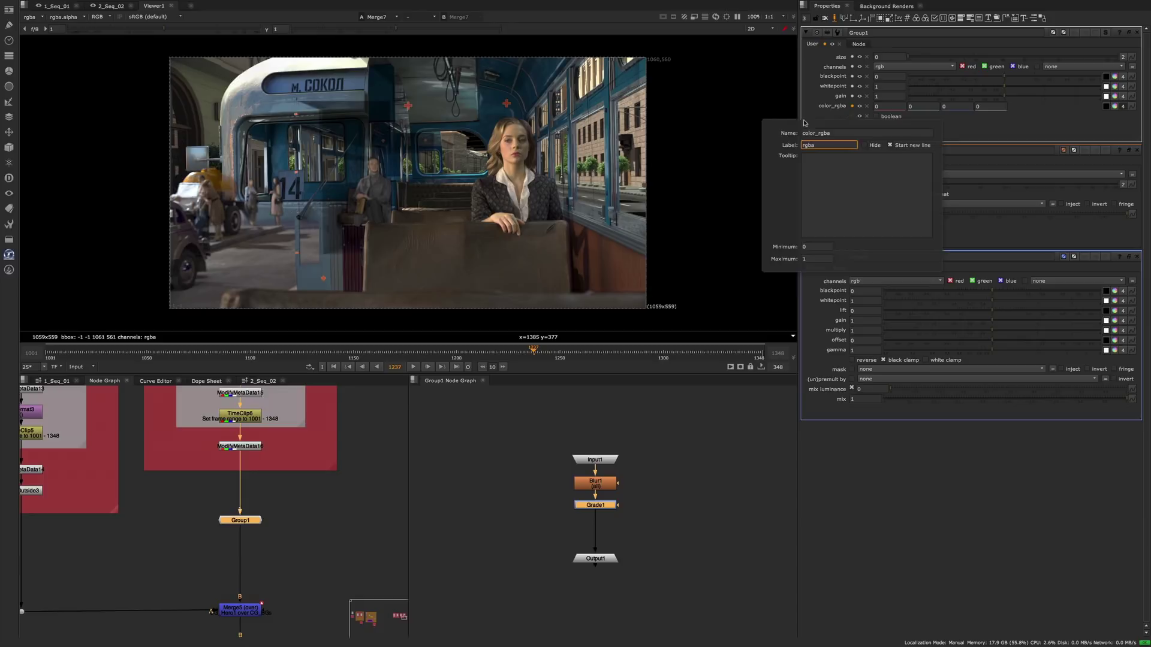
text(rgba)
key(Return)
click(852, 117)
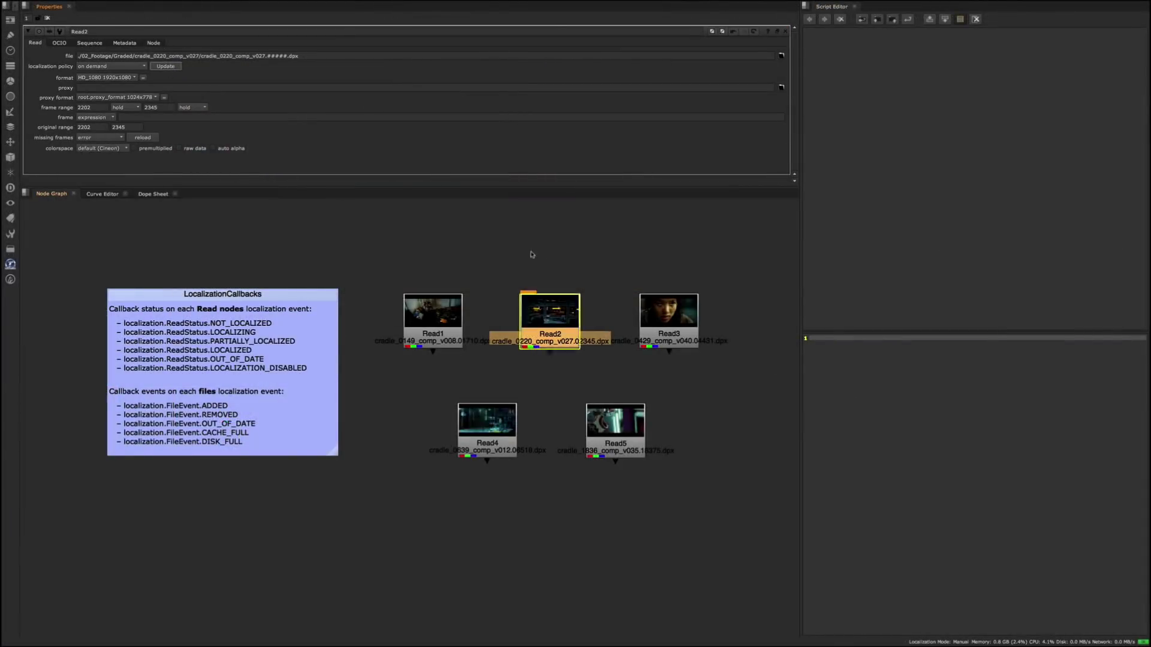
Put the localization read-status callback code into the Script Editor and run it.
click(596, 316)
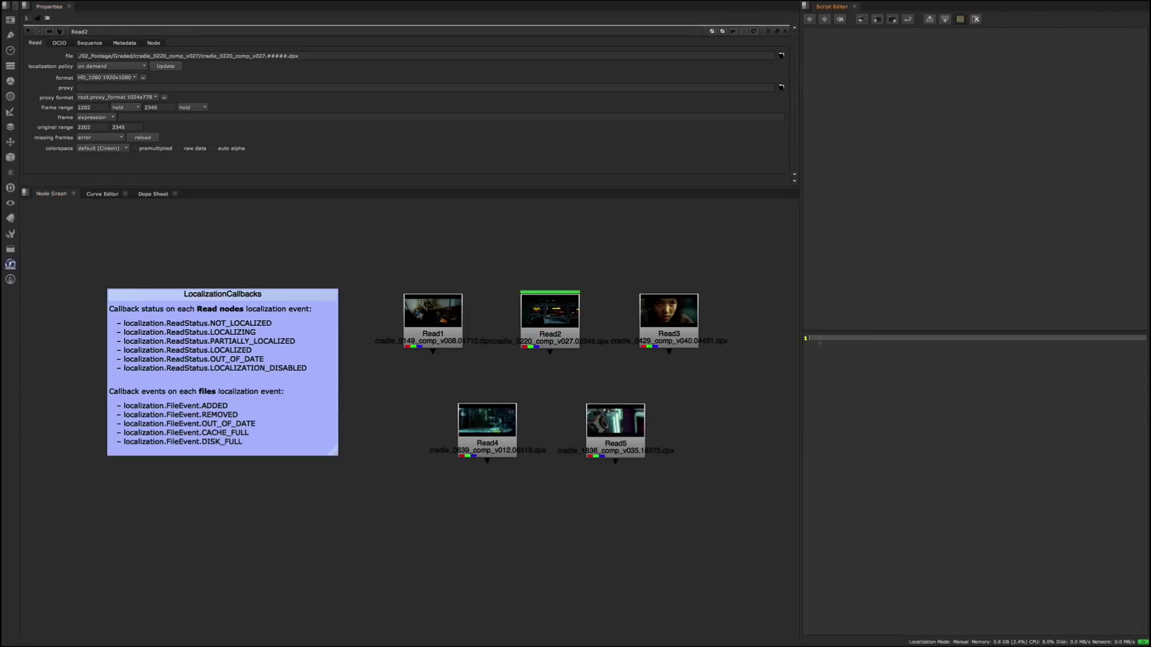
key(ctrl+v)
click(907, 20)
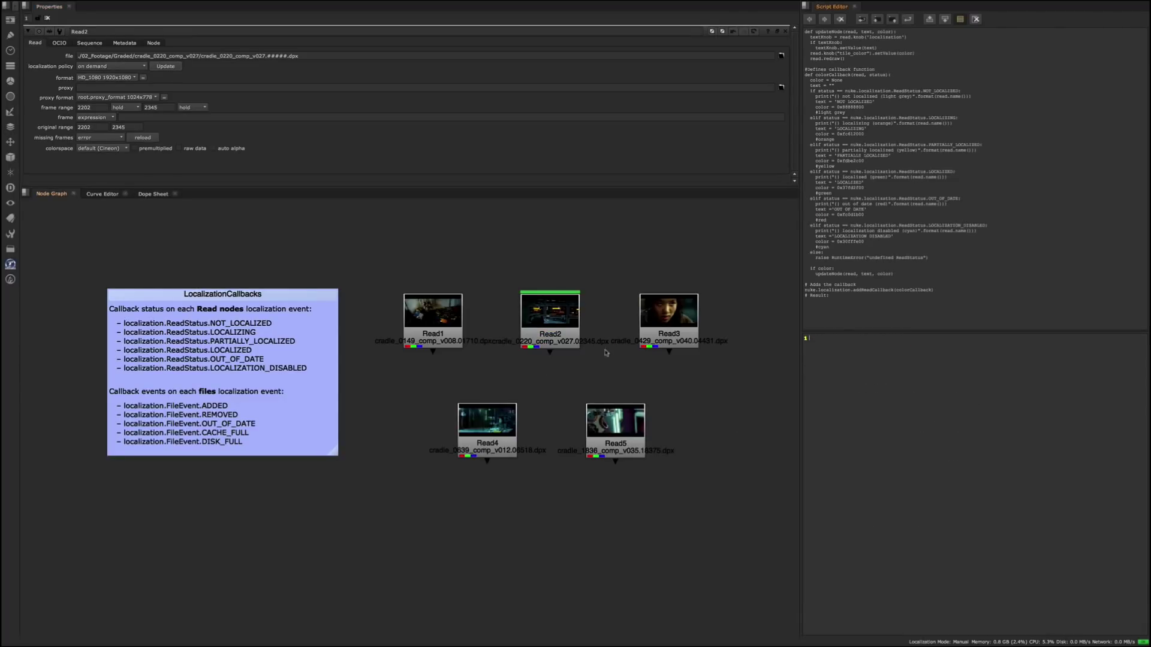
Show Read1's user localization status and start localizing the Read nodes' files.
click(437, 314)
click(153, 43)
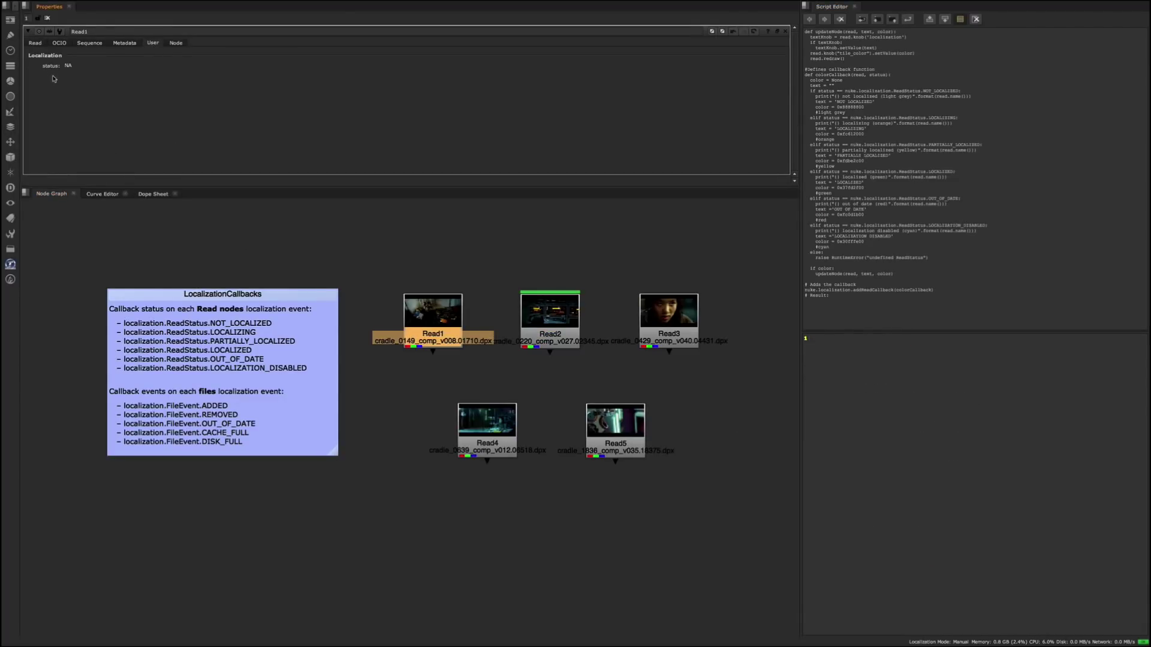
mouse_move(338, 2)
click(294, 5)
mouse_move(308, 63)
mouse_move(398, 88)
click(483, 96)
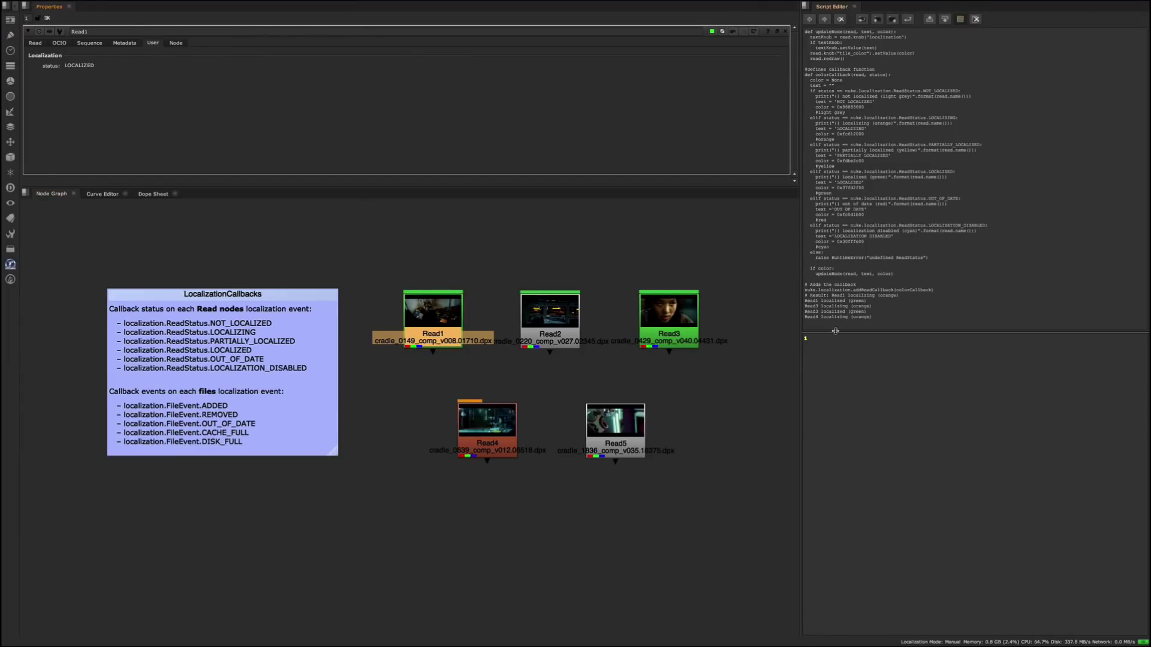
Enlarge the Script Editor's output area and highlight the Read node status lines printed after the callback code.
drag(874, 336, 804, 300)
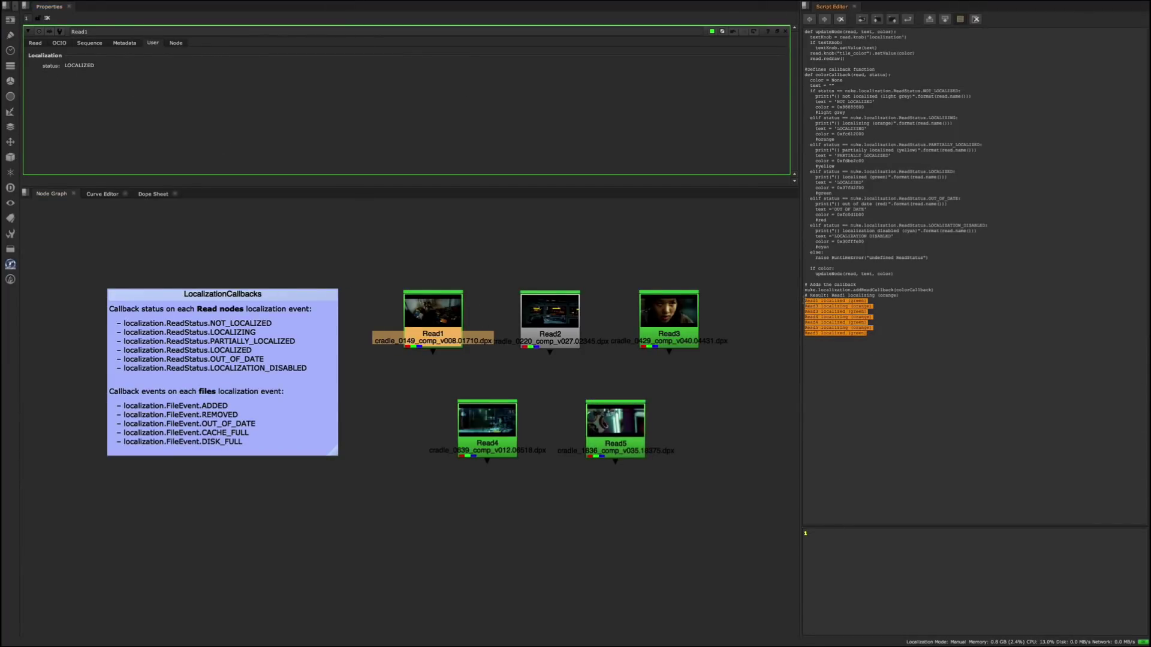
click(885, 343)
click(502, 493)
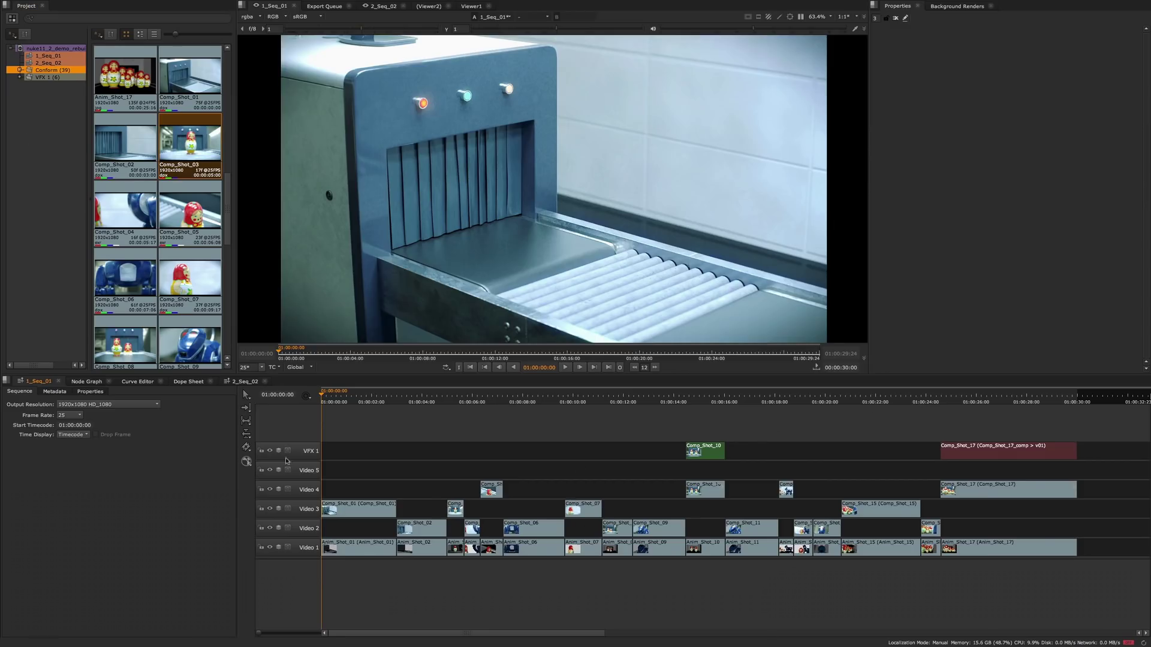
Open the Project Items preferences, reposition the dialog and toggle shade project items on and back off.
key(shift+s)
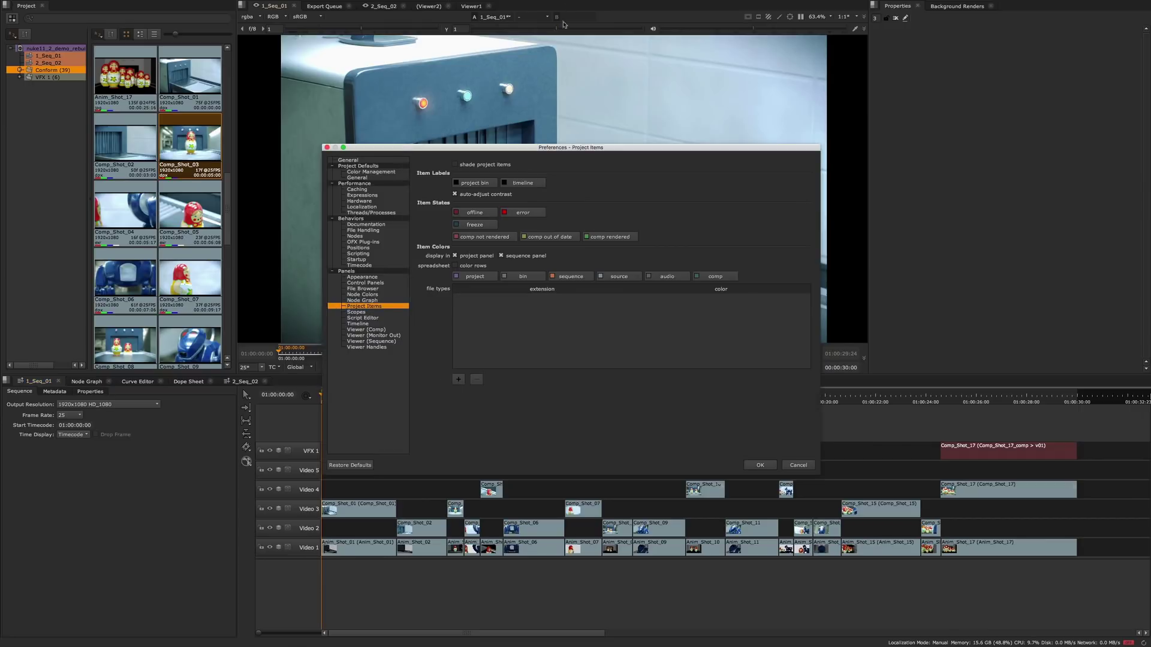
drag(562, 155, 562, 91)
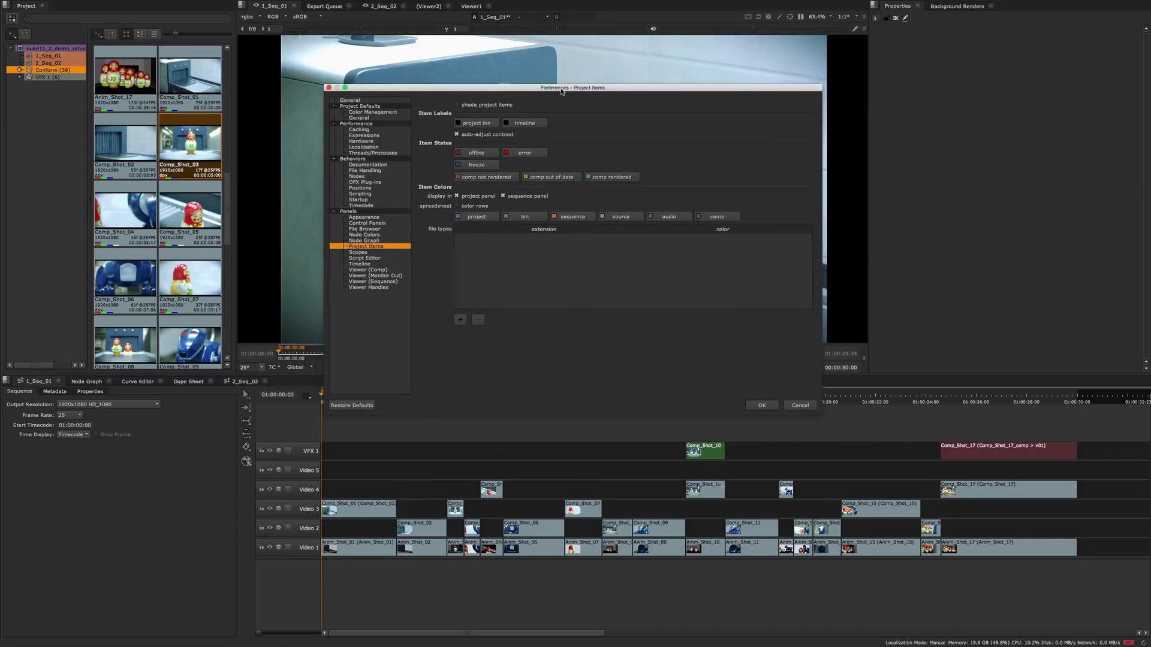
click(485, 106)
click(485, 106)
Set the timeline label color's value to about 0.011 and toggle auto-adjust contrast off and back on.
click(520, 124)
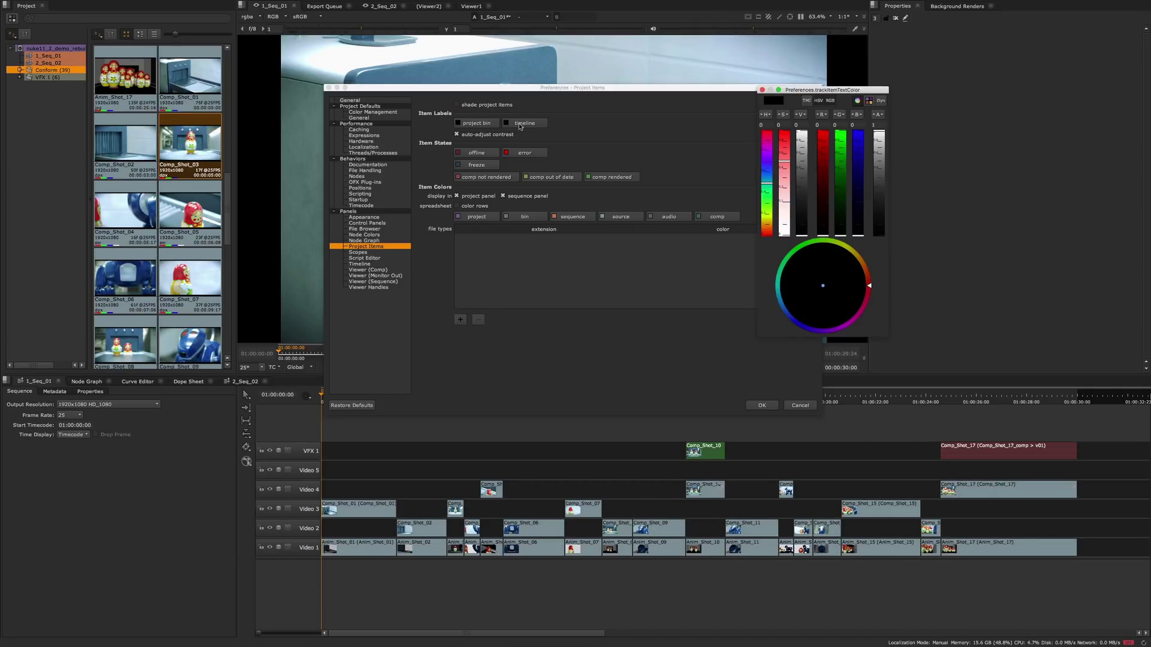
mouse_move(804, 235)
mouse_down()
mouse_move(800, 119)
mouse_move(793, 243)
mouse_up()
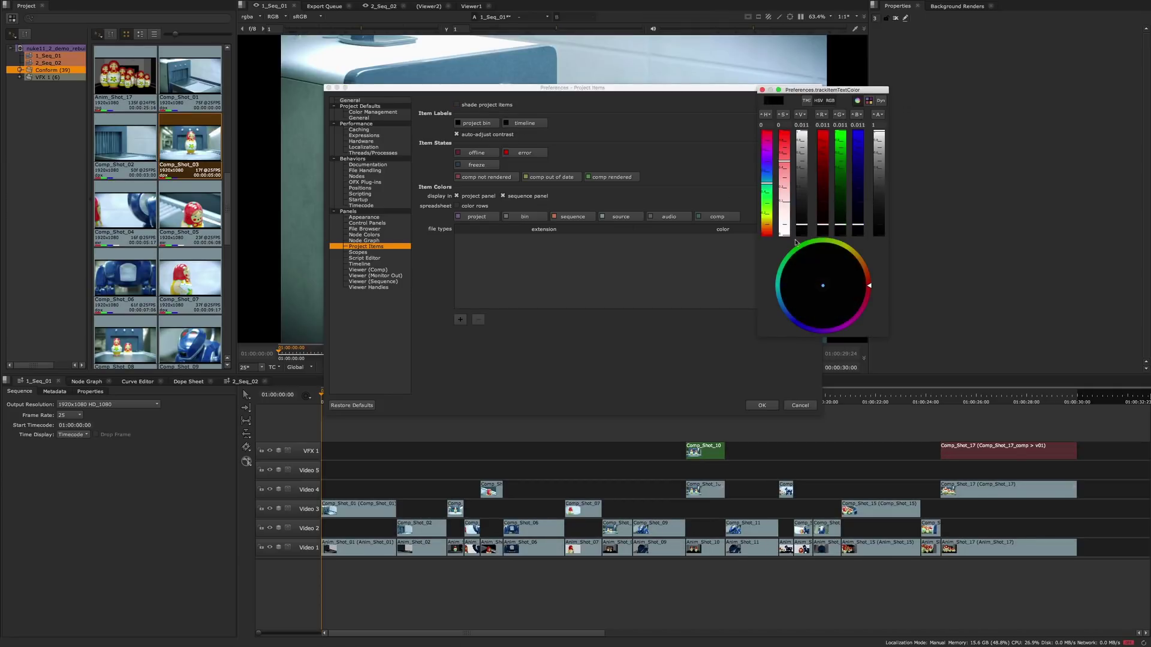
click(762, 90)
click(498, 136)
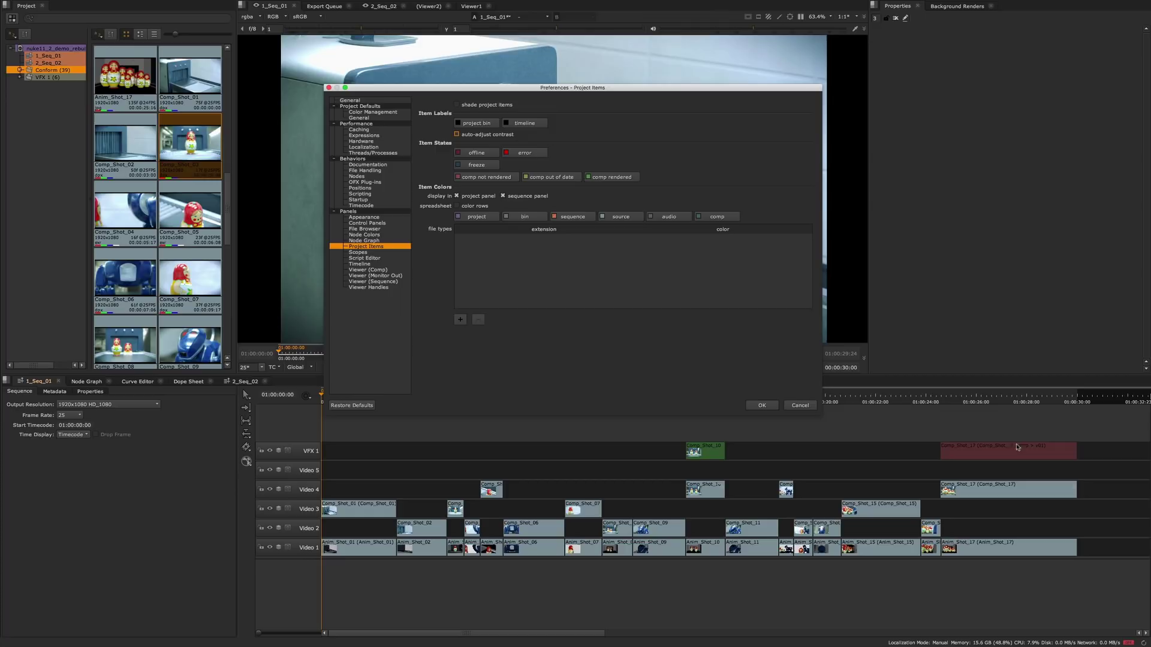
click(484, 135)
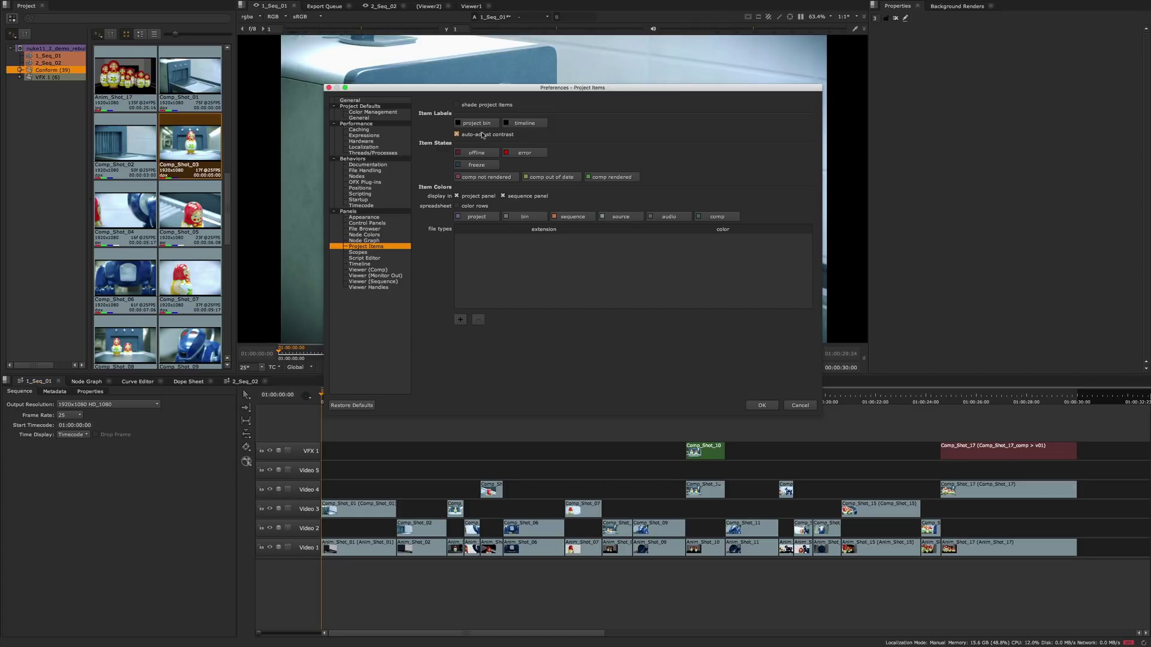
Adjust the comp not rendered state color to a hue of about 0.004.
click(485, 178)
mouse_move(872, 289)
mouse_down()
mouse_move(869, 276)
mouse_move(806, 256)
mouse_move(779, 281)
mouse_move(797, 302)
mouse_move(867, 270)
mouse_move(870, 295)
mouse_up()
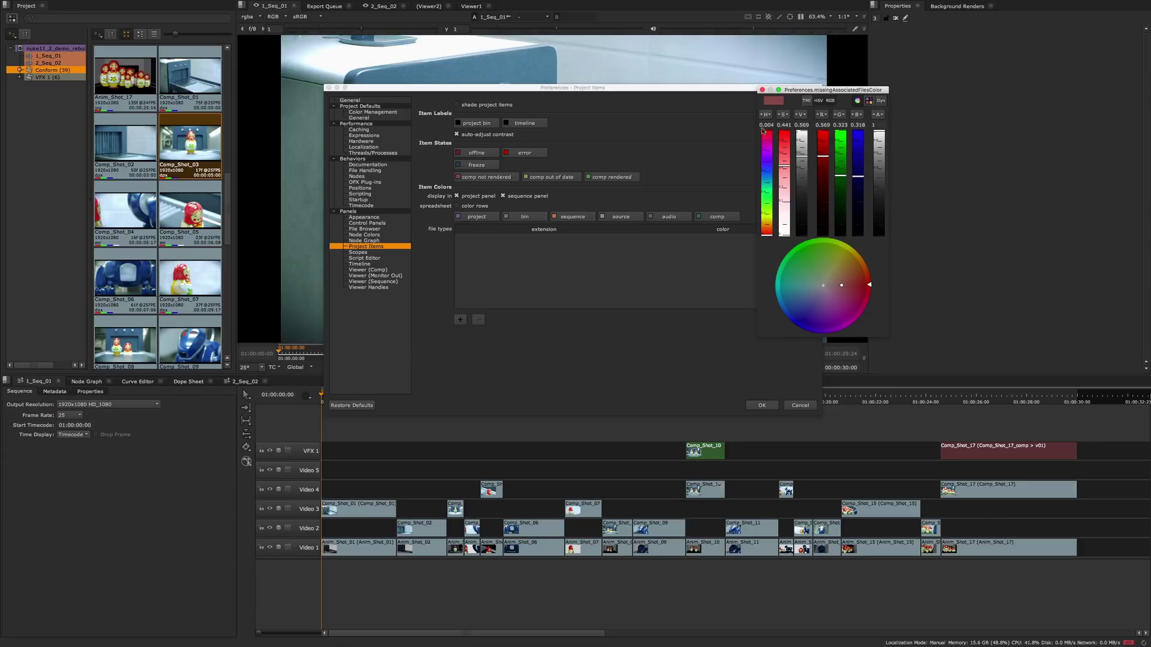
click(762, 90)
Toggle item color display for the sequence and project panels, and change the sequence item color to magenta.
click(511, 198)
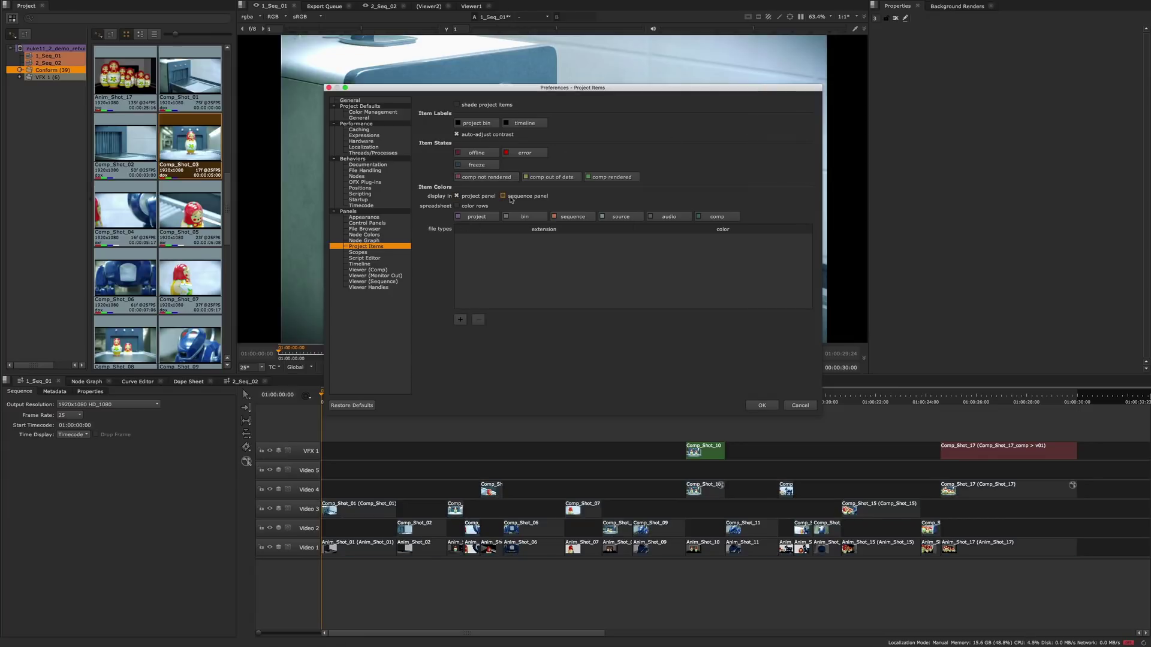
click(512, 197)
click(476, 198)
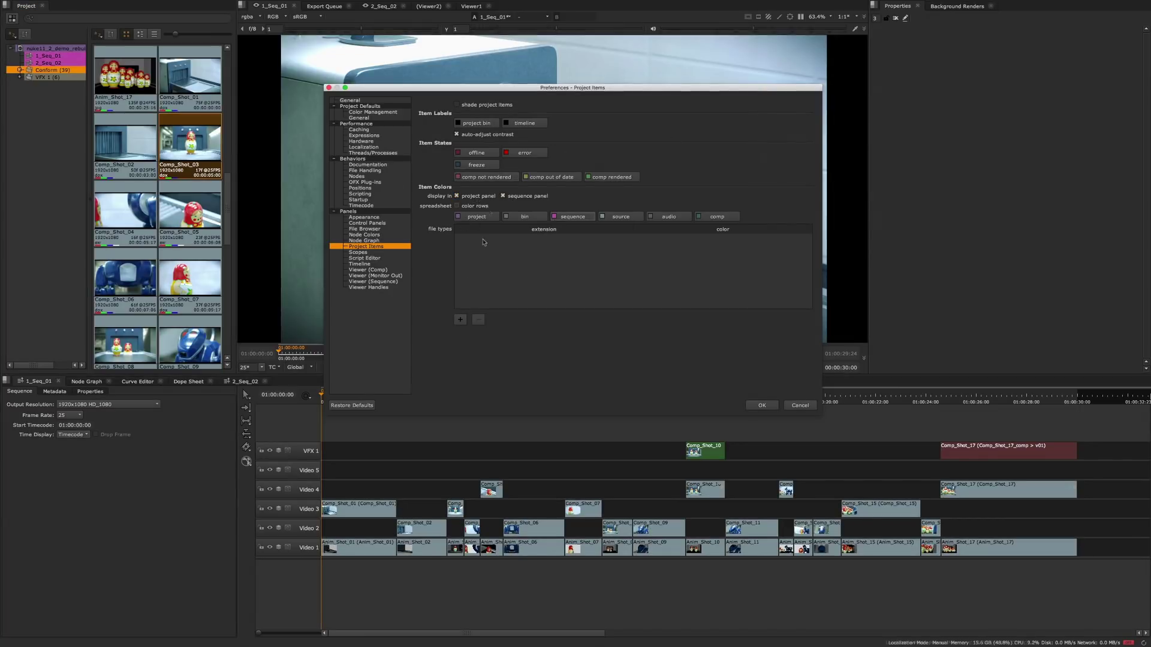
Add a file type color entry, choose its extension, shift its color towards magenta and apply the preferences.
click(460, 320)
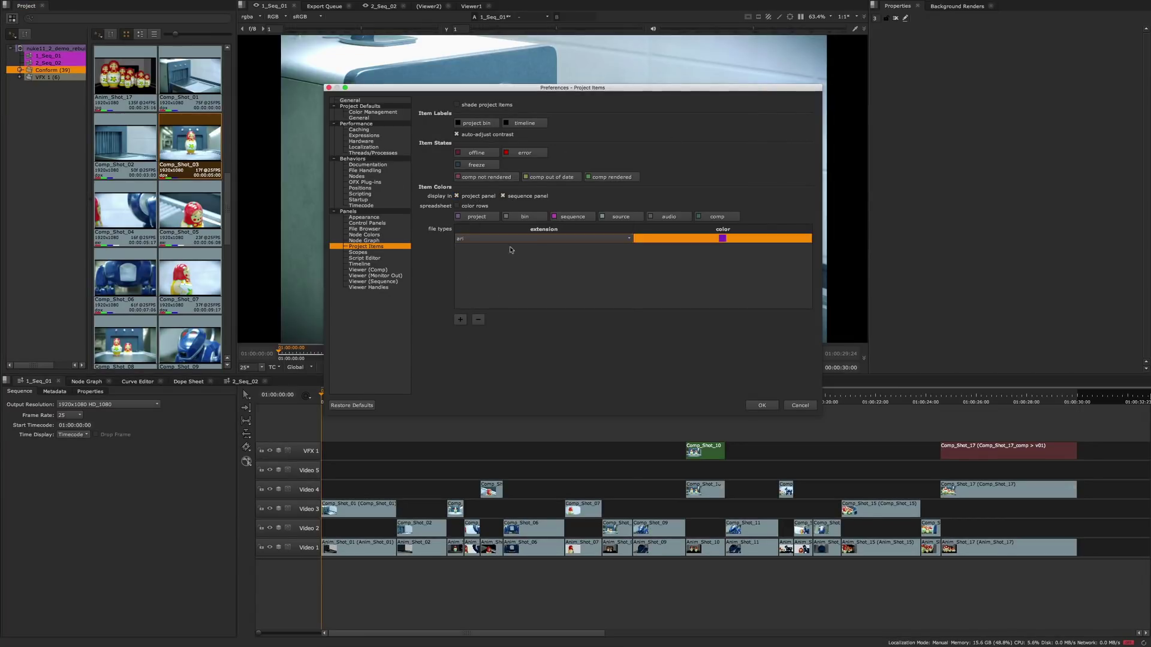
click(510, 240)
click(506, 273)
click(724, 239)
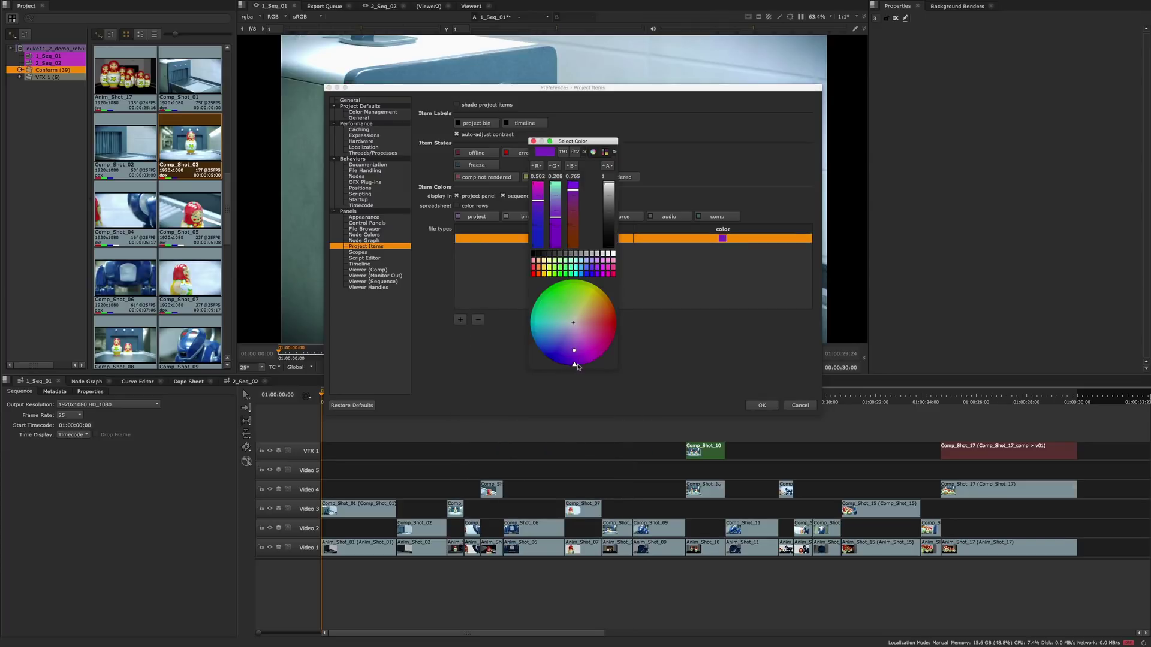
drag(577, 366, 611, 343)
click(708, 316)
click(761, 406)
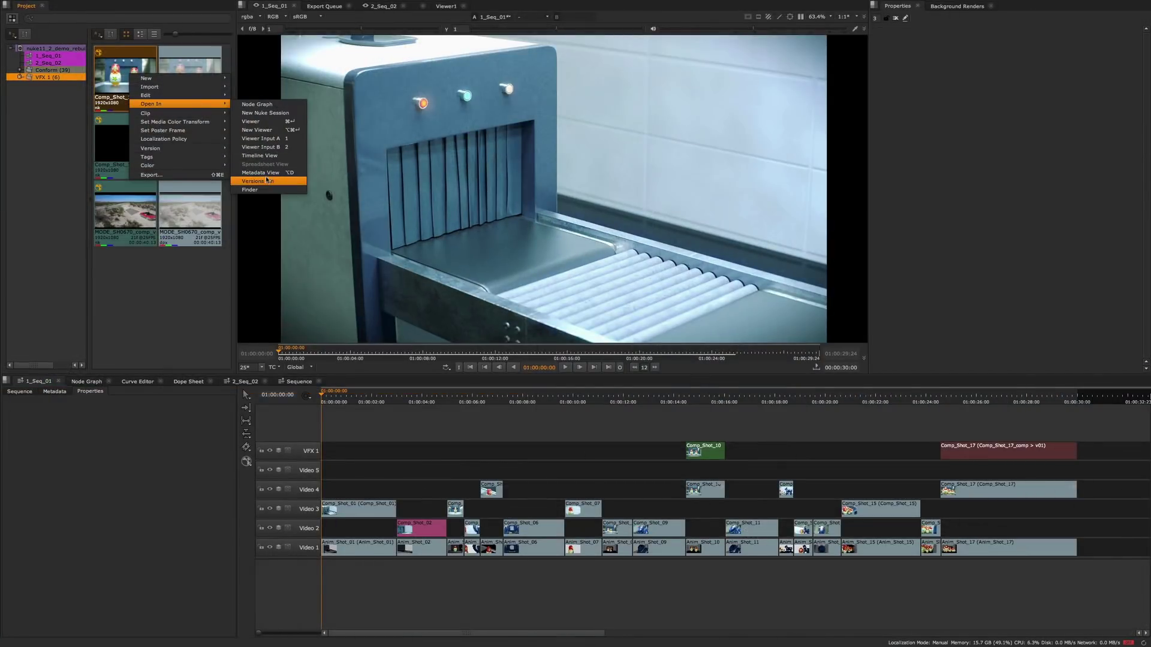
Open the versions of Comp_Shot_10_comp and color version v02 magenta.
click(266, 180)
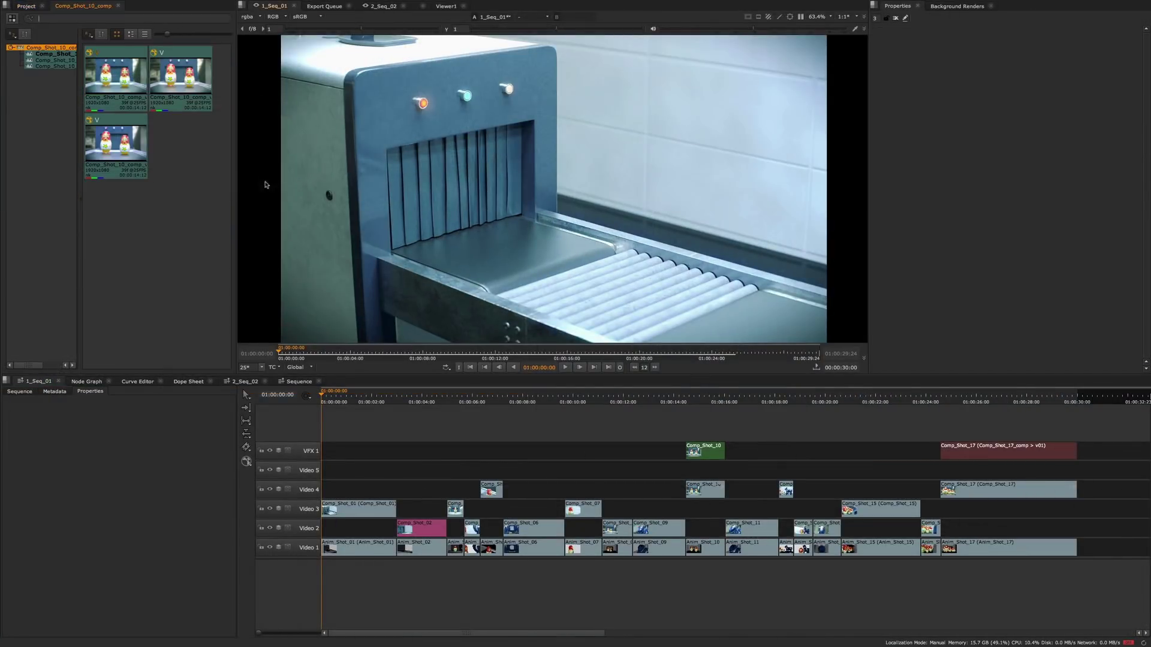
right_click(171, 77)
mouse_move(207, 152)
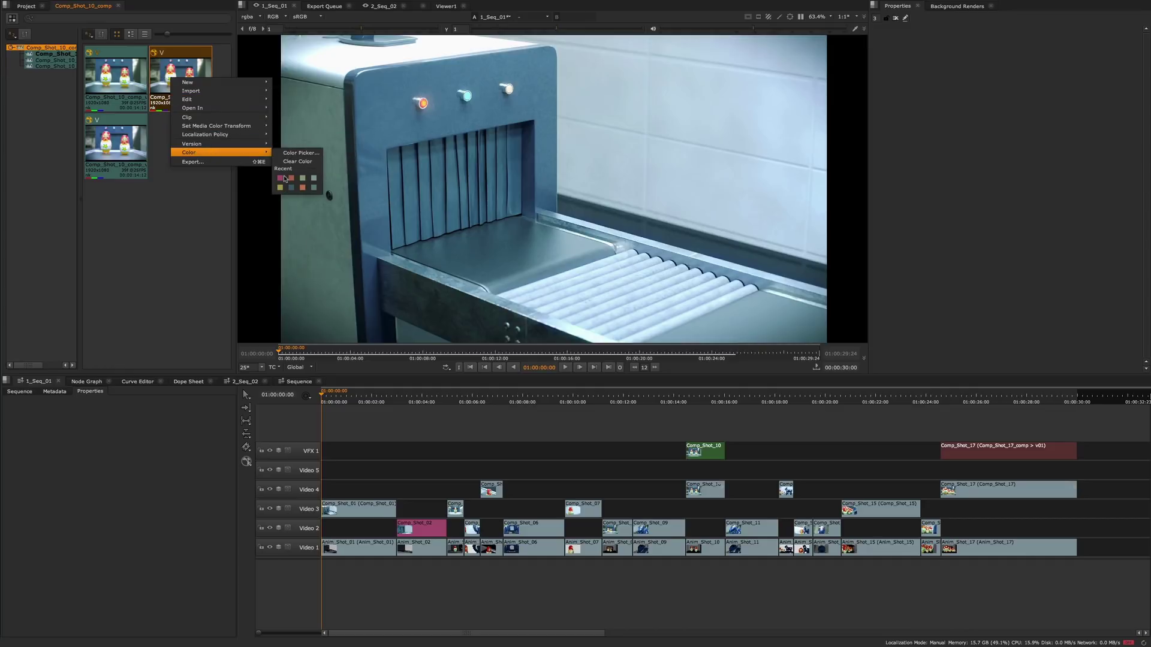
click(285, 179)
Color Comp_Shot_10_comp version v03 orange-red and show the version choices for the Comp_Shot_10 clip on track VFX 1.
right_click(117, 144)
mouse_move(198, 218)
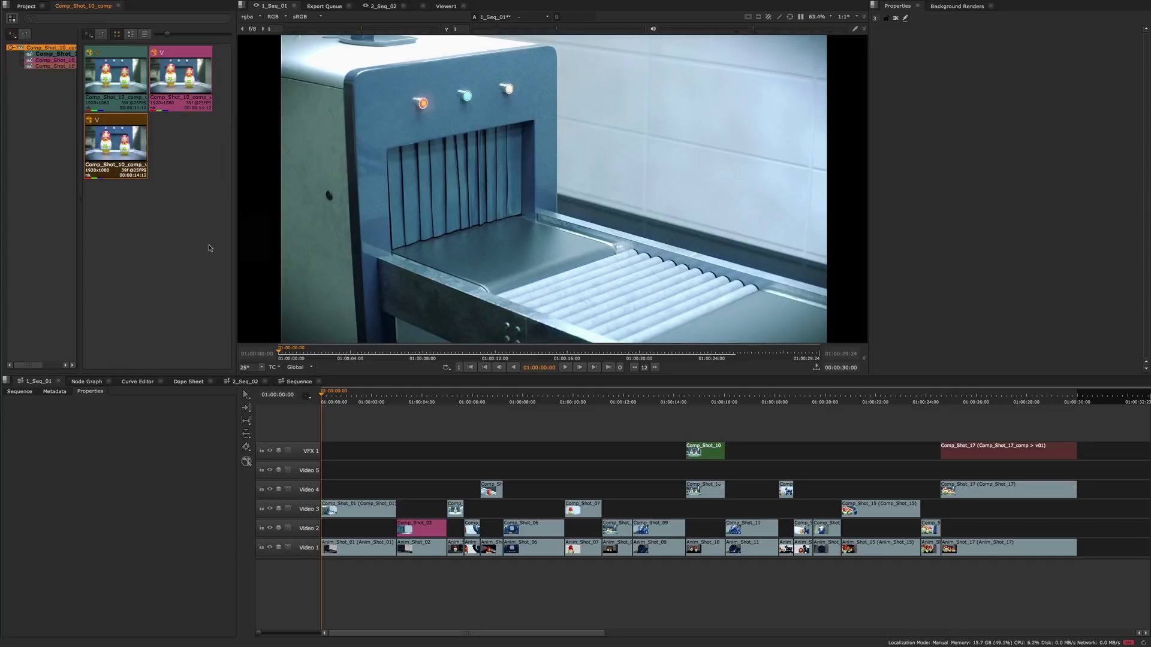
click(210, 248)
click(708, 448)
key(v)
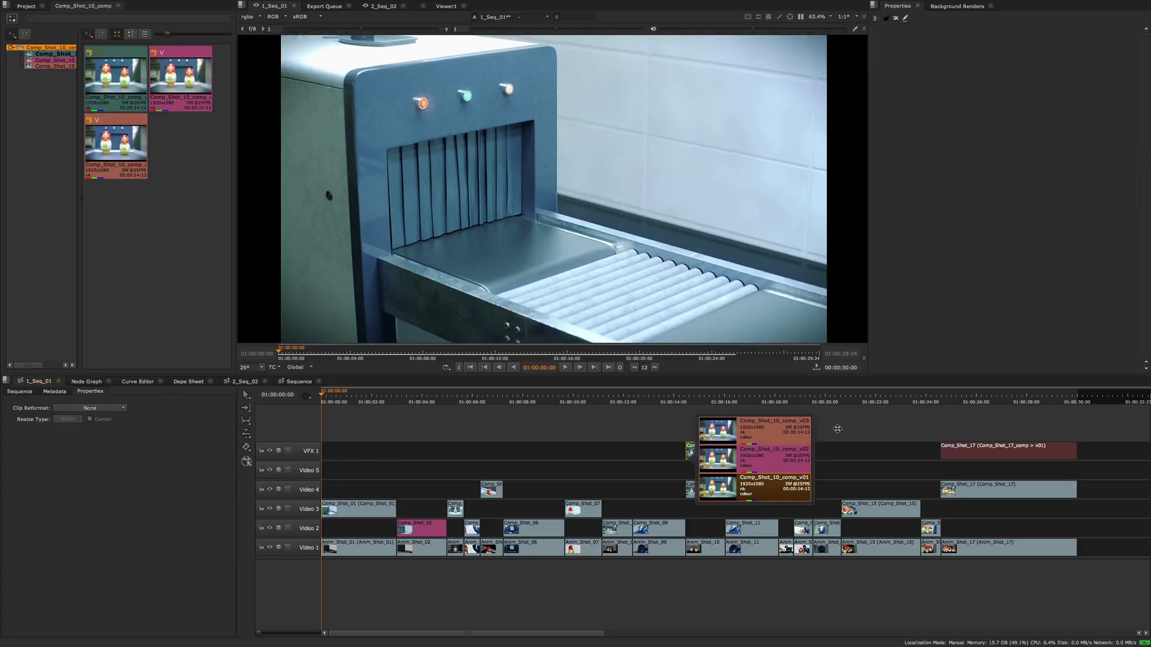
Open the bin clip Comp_Shot_03 in its own viewer at 00:00:05:12 and bring up its viewer options.
double_click(198, 85)
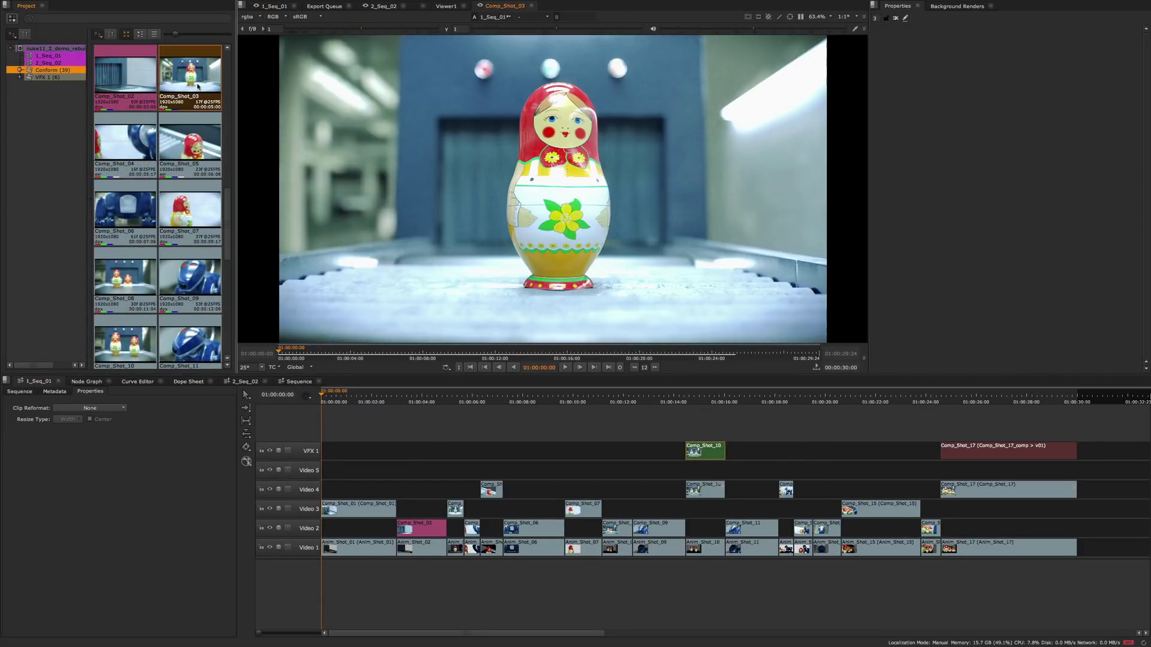
right_click(536, 144)
mouse_move(552, 149)
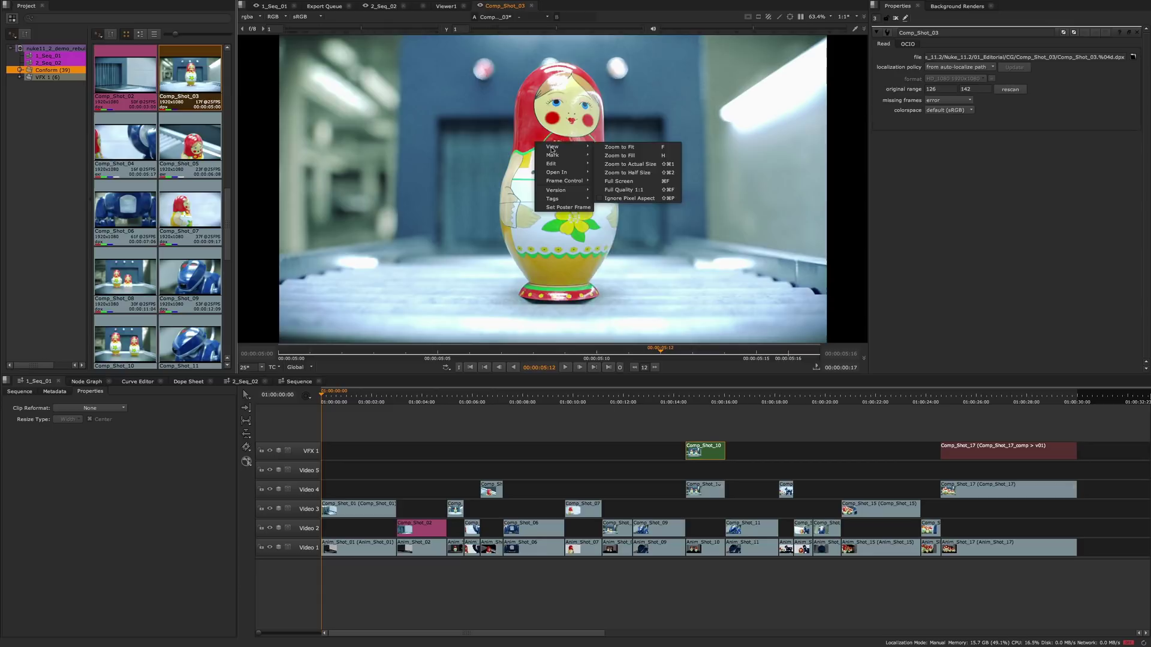
click(461, 160)
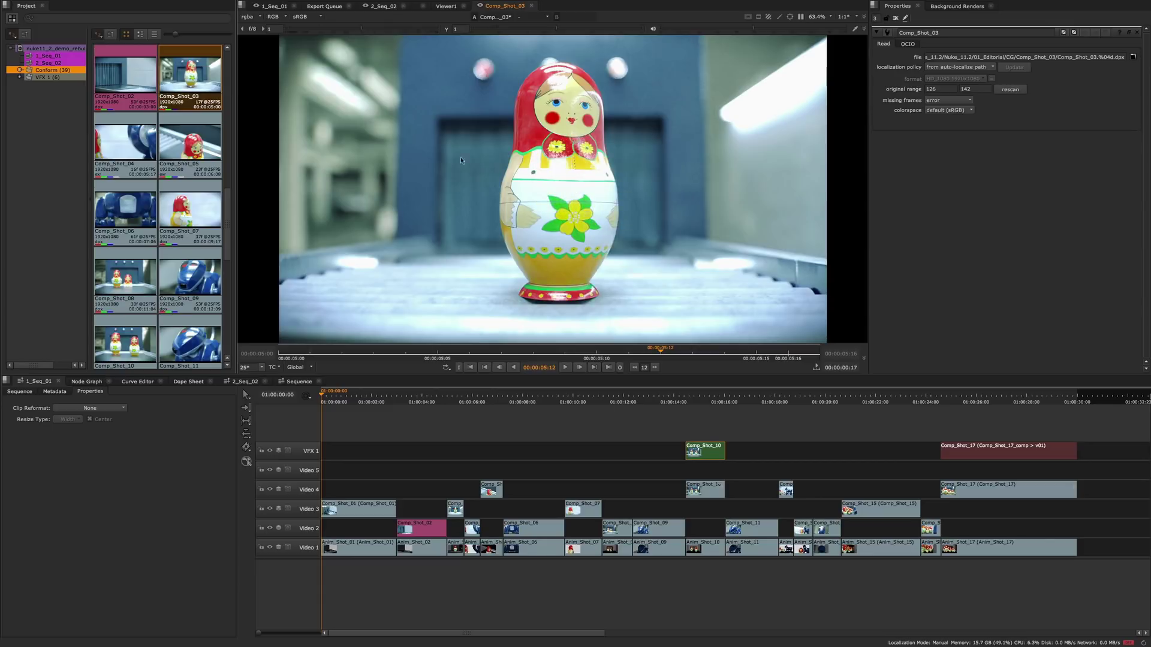
Set the poster frame of the bin clip Comp_Shot_03 to its last frame.
right_click(183, 68)
right_click(200, 86)
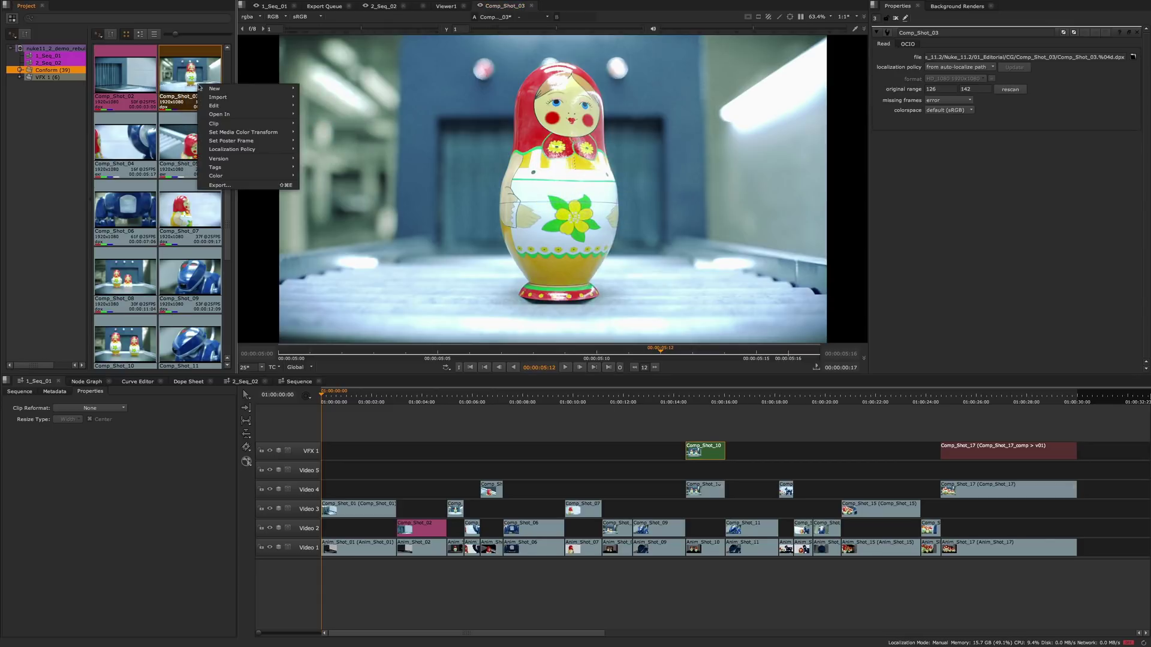
mouse_move(258, 141)
click(316, 159)
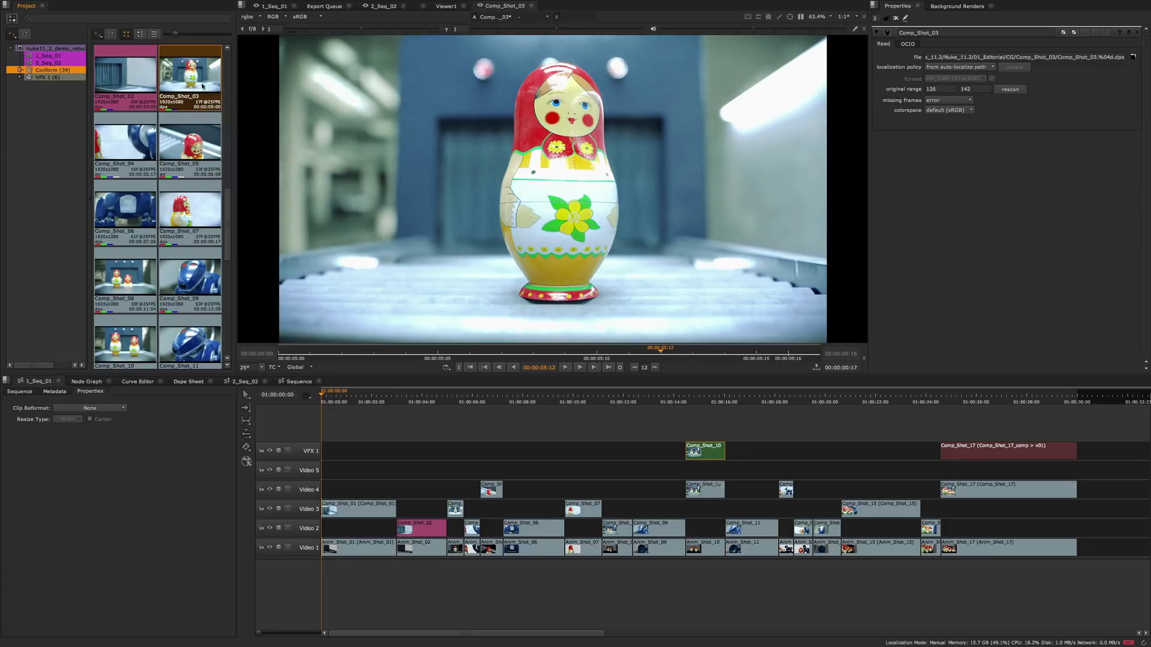
Set a custom poster frame for the bin clip Comp_Shot_03, using Relative mode with a frame offset of 2.
right_click(203, 86)
click(327, 158)
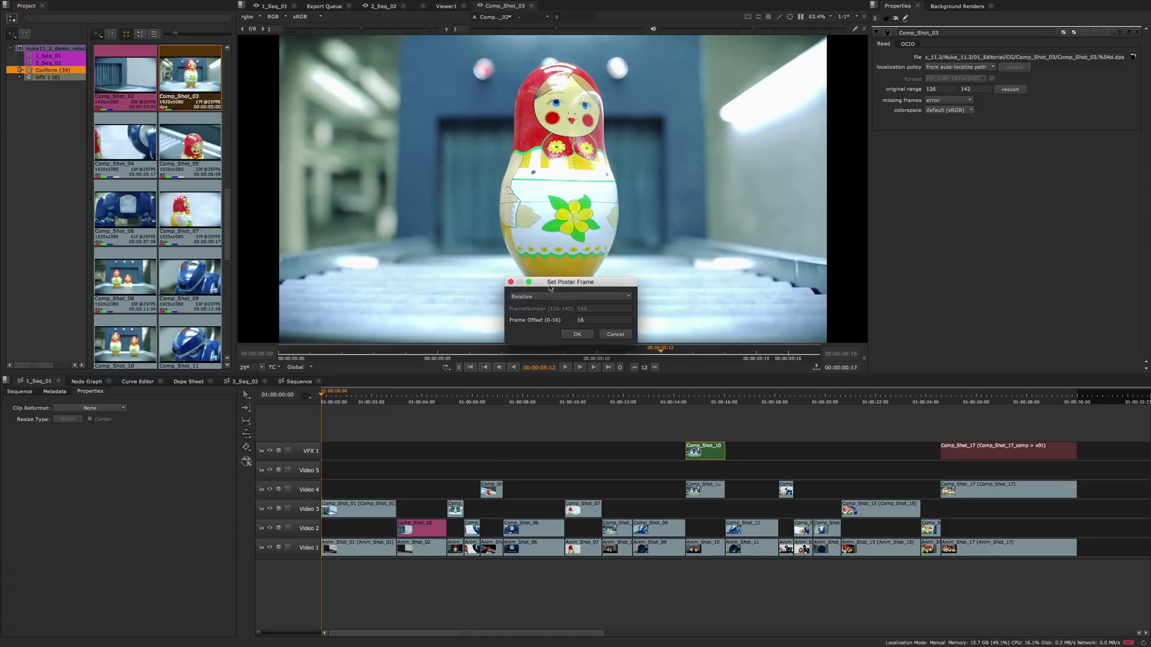
drag(551, 288, 524, 234)
click(566, 242)
click(553, 252)
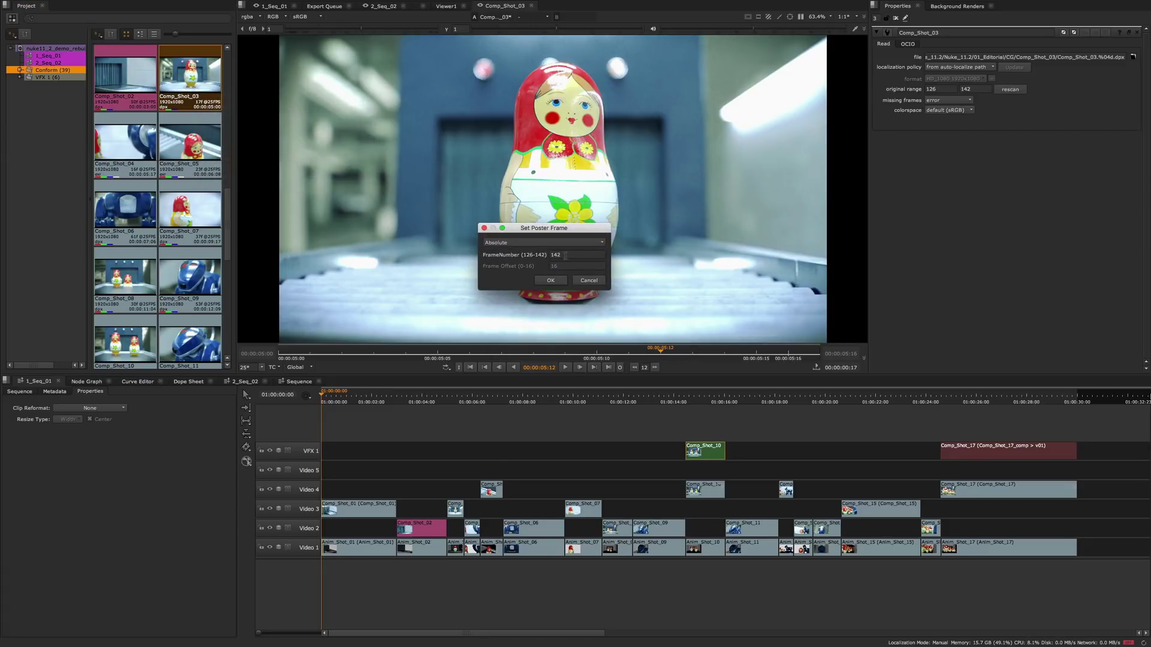
click(564, 242)
click(543, 242)
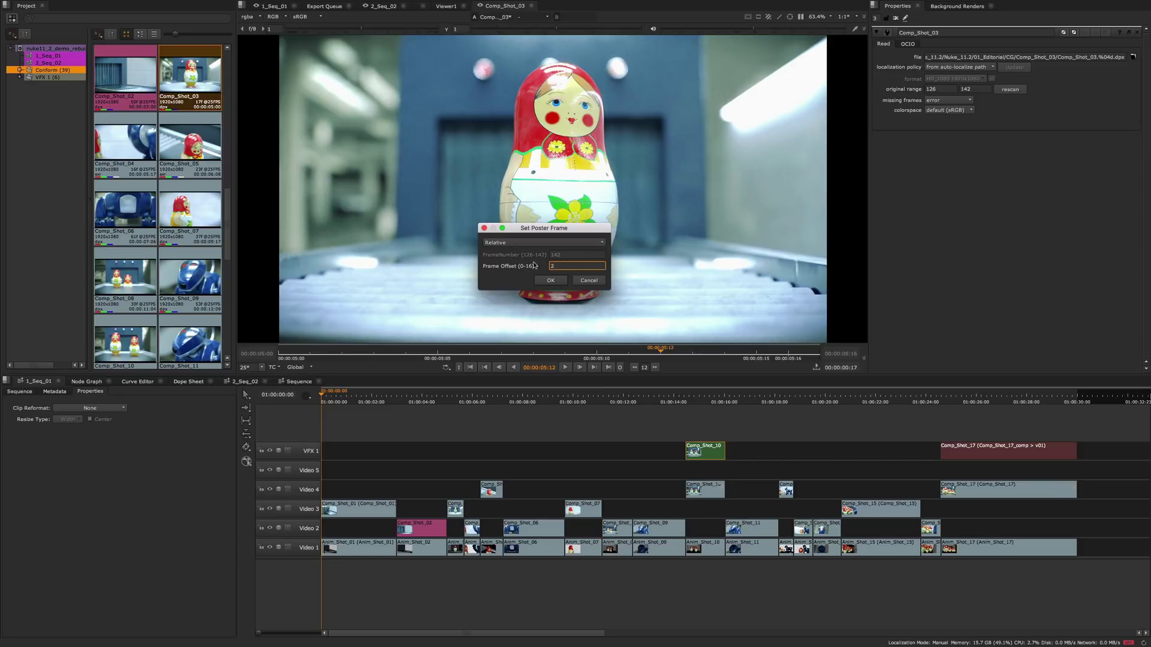
click(552, 280)
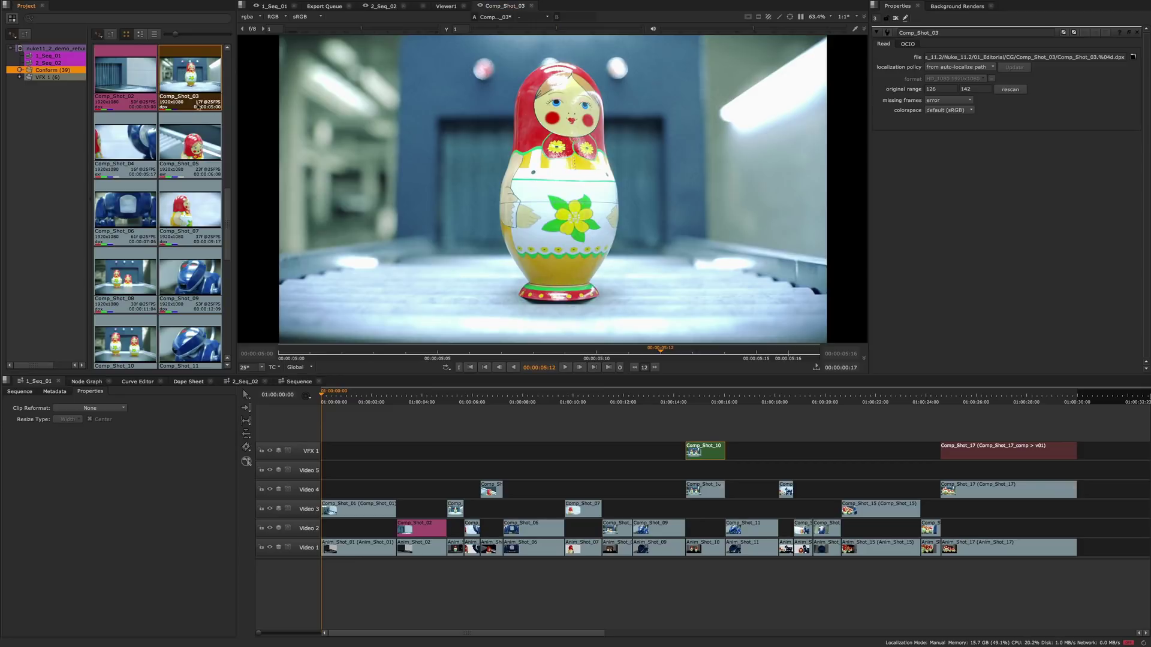
Select the bin clip Comp_Shot_05, review the project search options and search the bin for "comp 05".
click(191, 150)
click(32, 19)
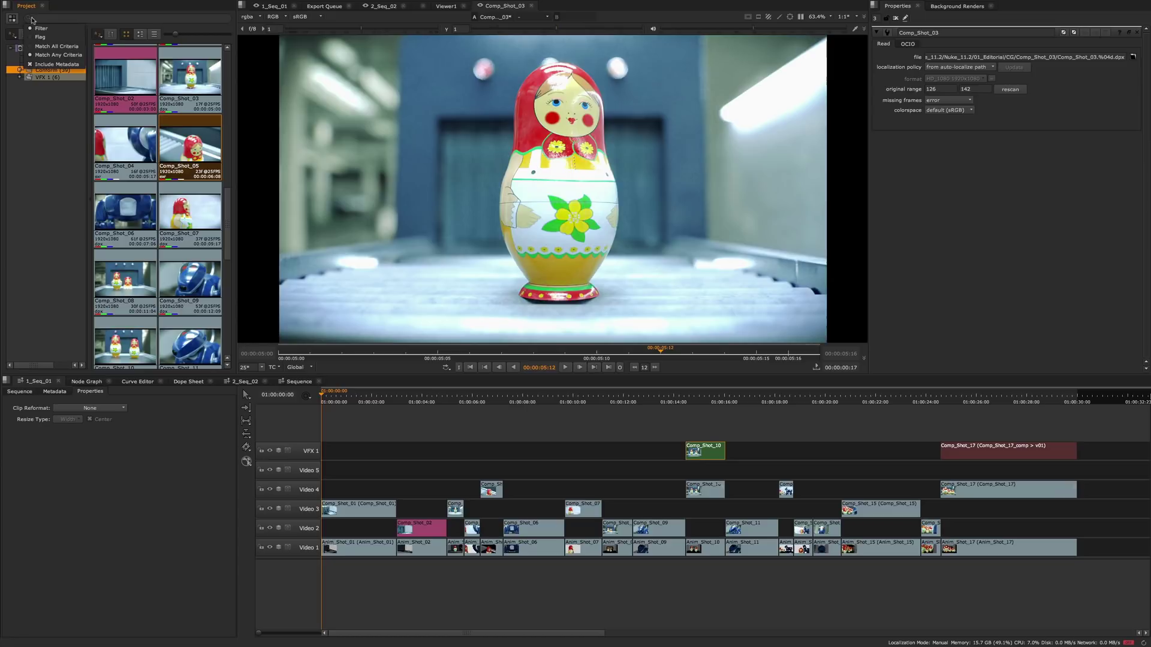
click(80, 19)
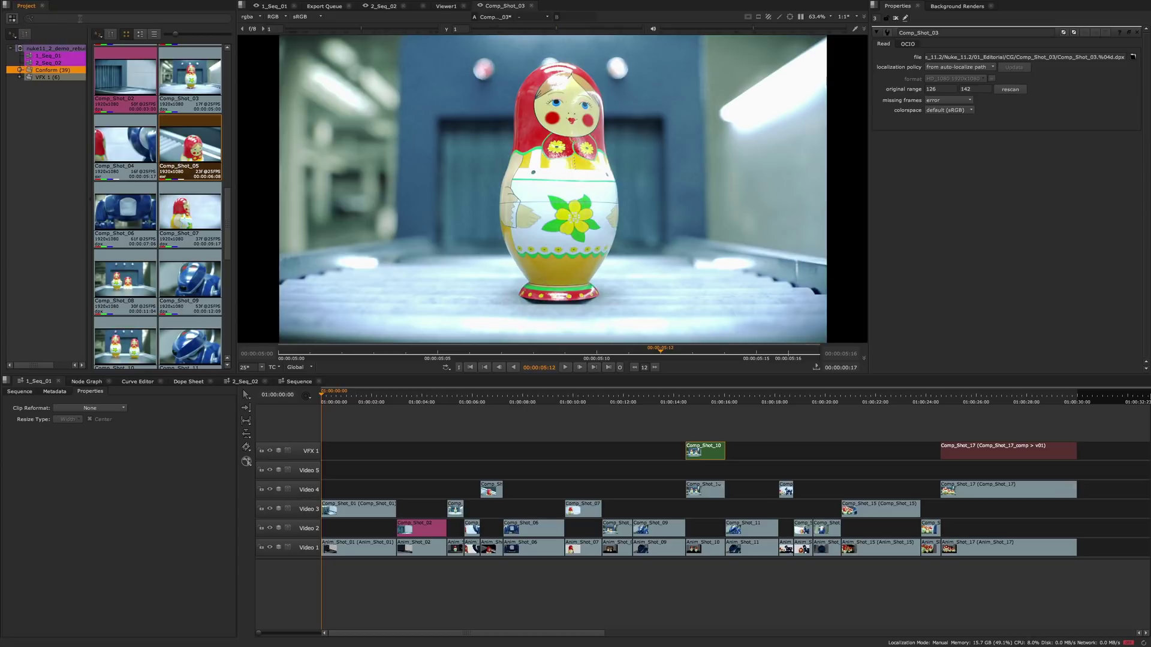
text(comp 05)
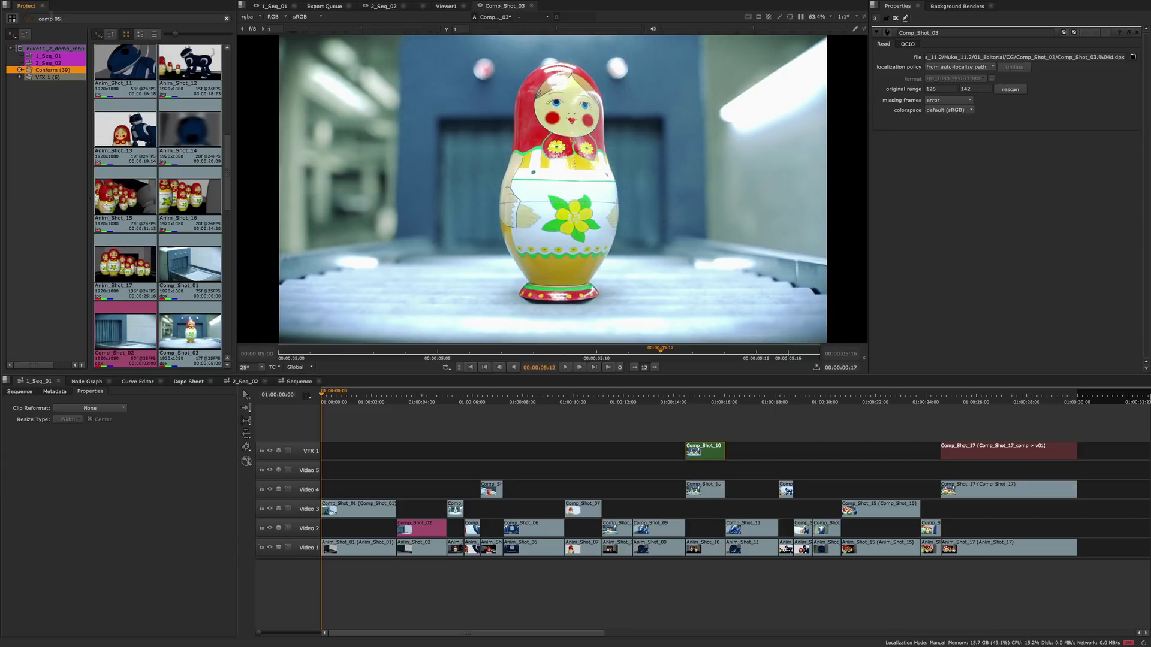
Toggle the Include Metadata option of the project search and set it to Match All Criteria.
click(30, 19)
click(44, 65)
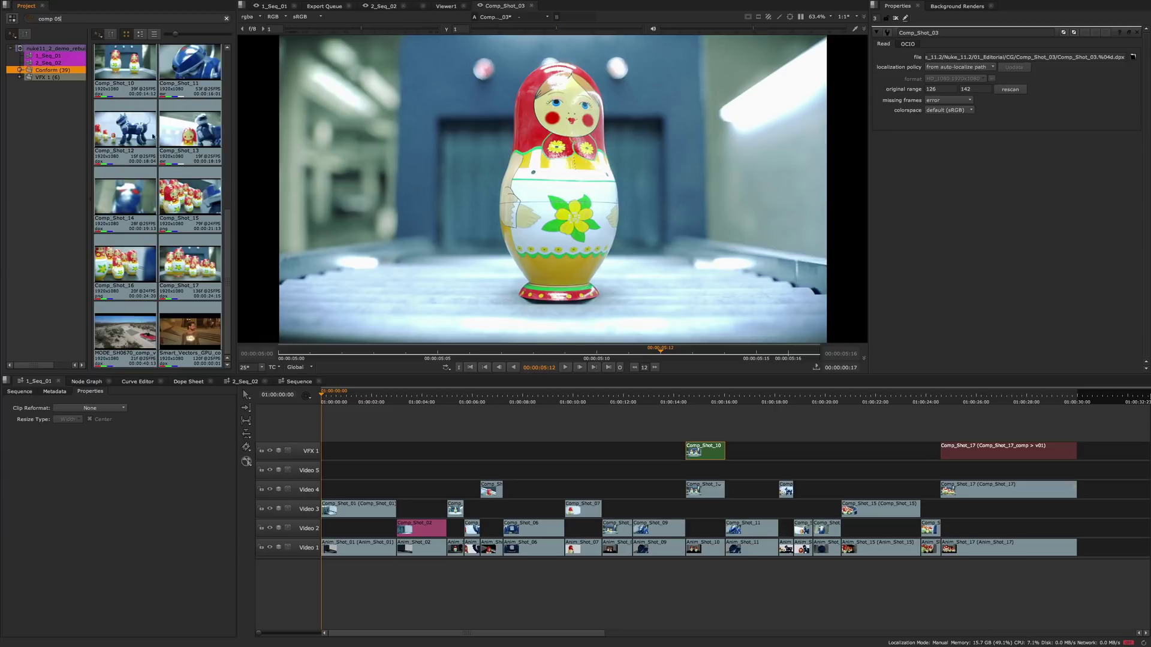
click(30, 19)
click(49, 48)
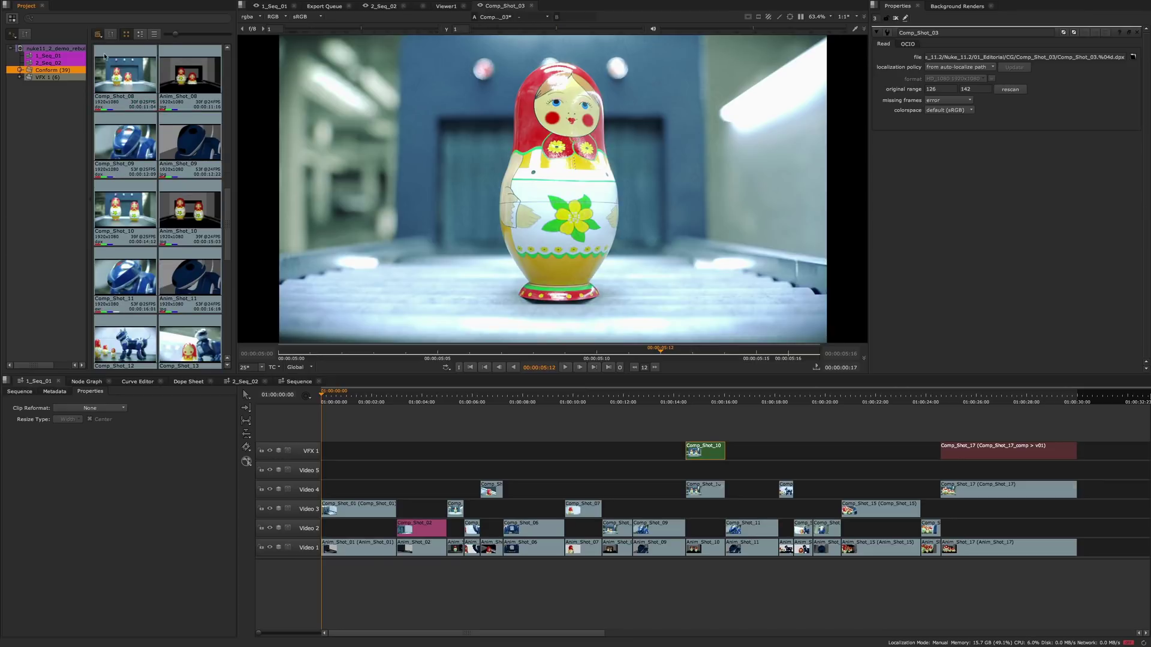
Sort the clips of the Conform bin first by Type and finally by Start Timecode.
click(97, 34)
click(109, 102)
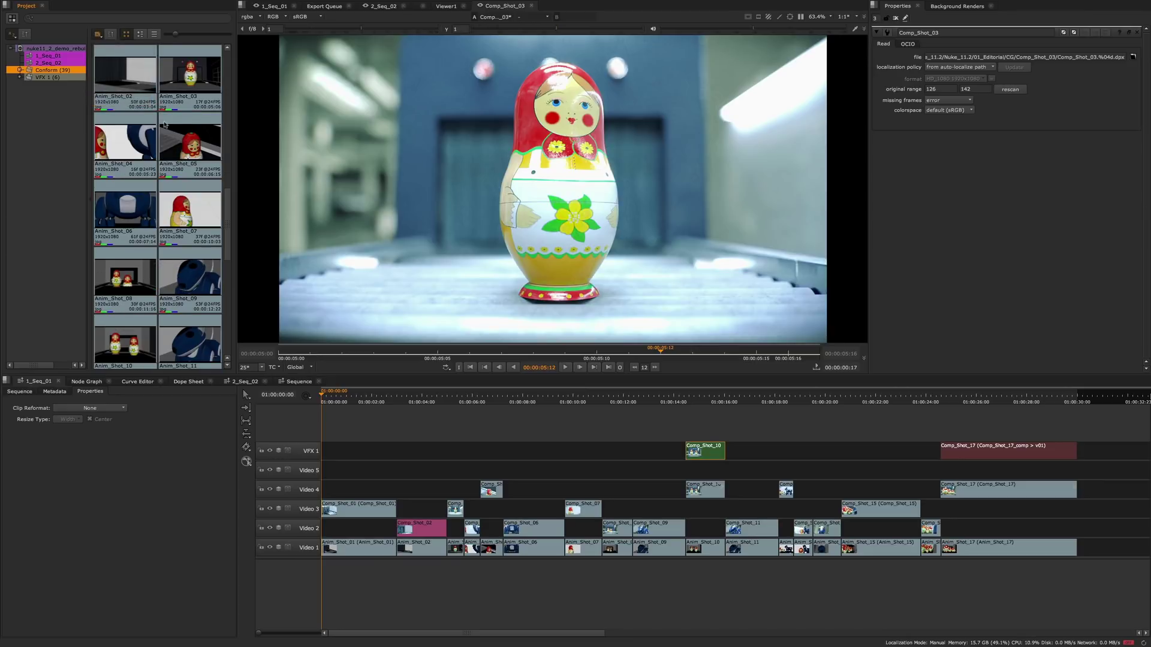
click(98, 34)
click(120, 92)
click(97, 35)
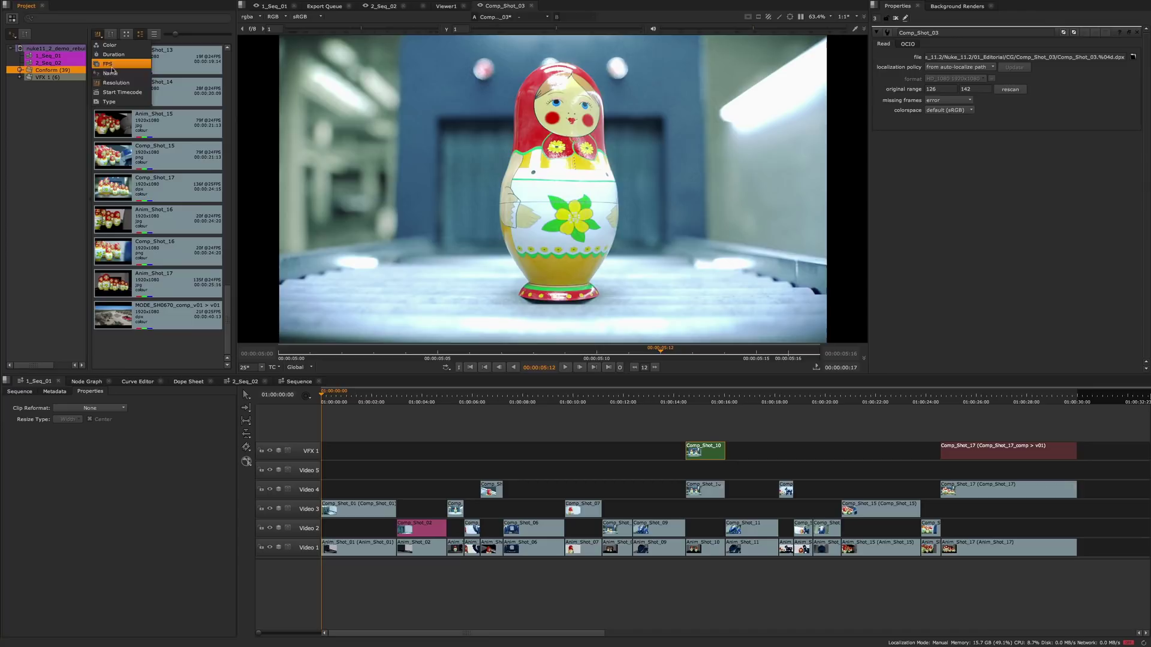
click(117, 56)
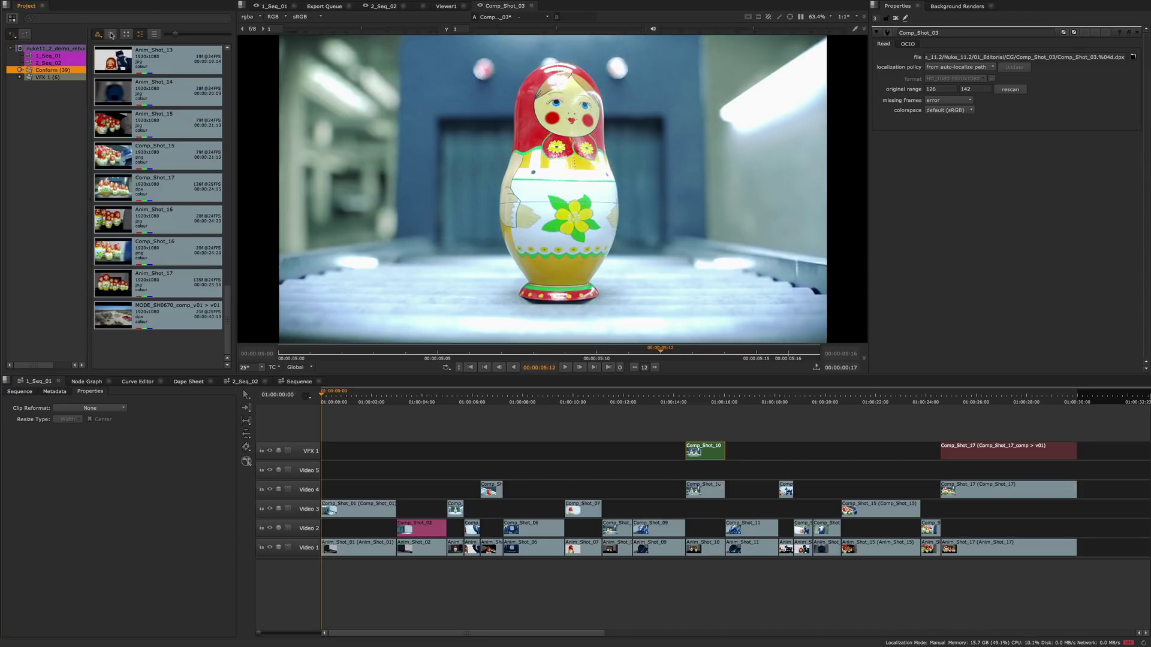